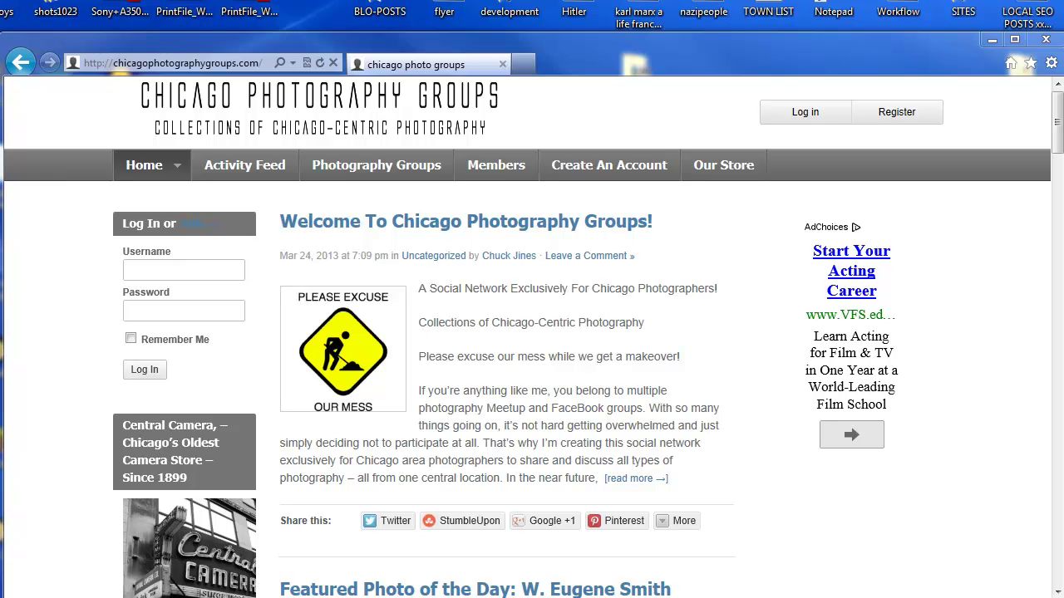
Step: Look over the site's activity feed
mouse_move(1054, 109)
mouse_down()
mouse_move(1048, 314)
mouse_move(1057, 106)
mouse_up()
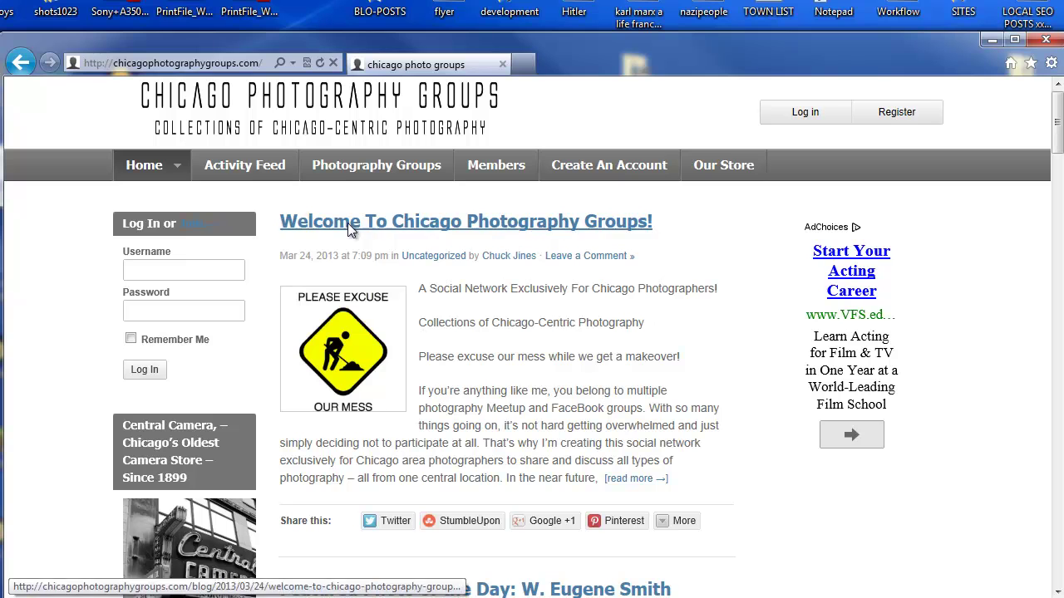
click(257, 170)
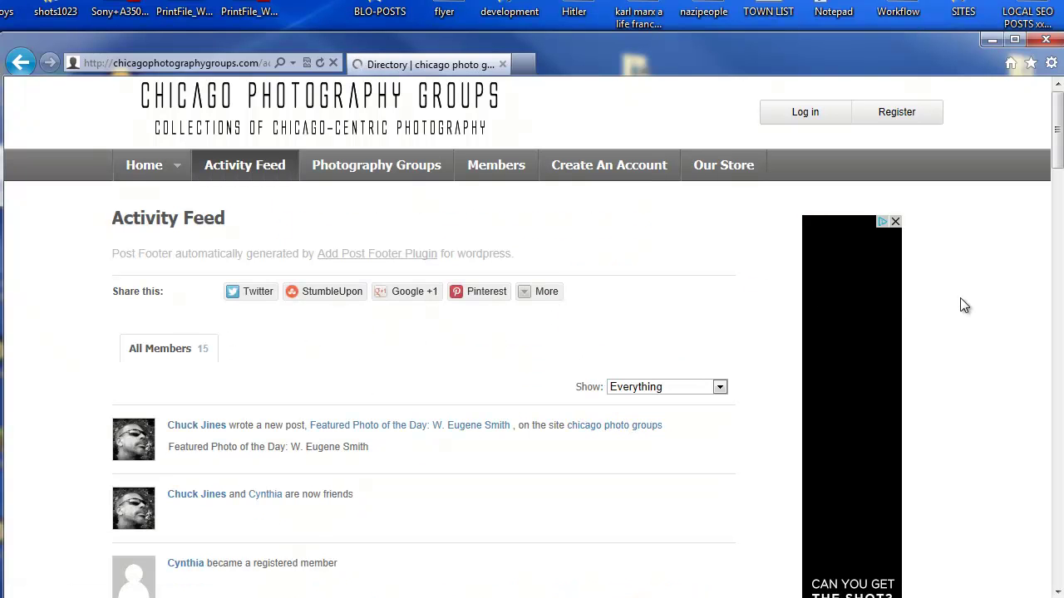
mouse_move(1056, 131)
mouse_down()
mouse_move(1050, 200)
mouse_move(1055, 124)
mouse_up()
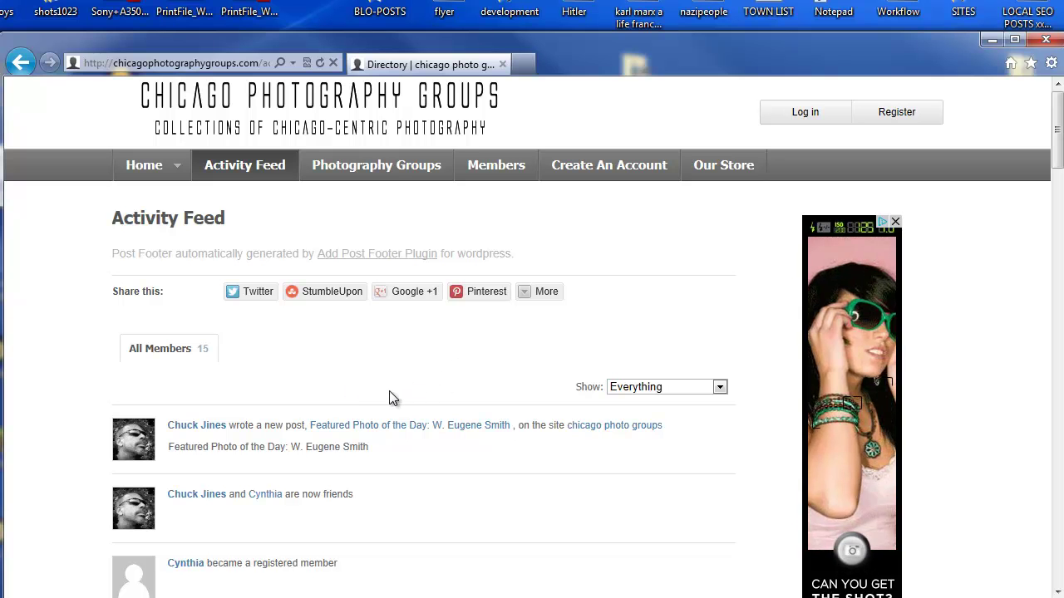
Step: Open the Photography Groups directory and scroll through all 17 groups
click(396, 174)
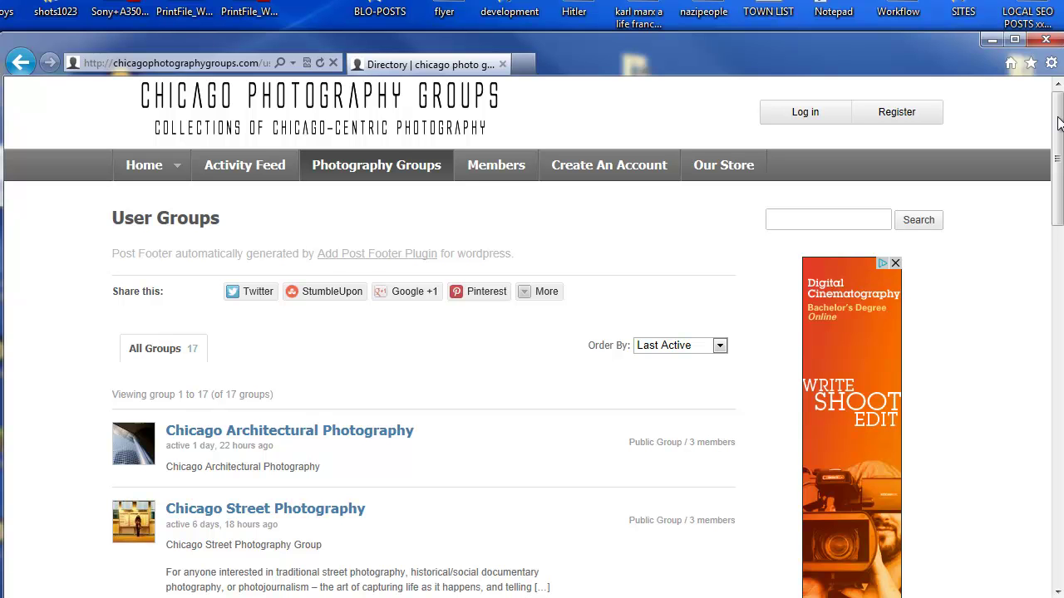
drag(1058, 123, 1058, 215)
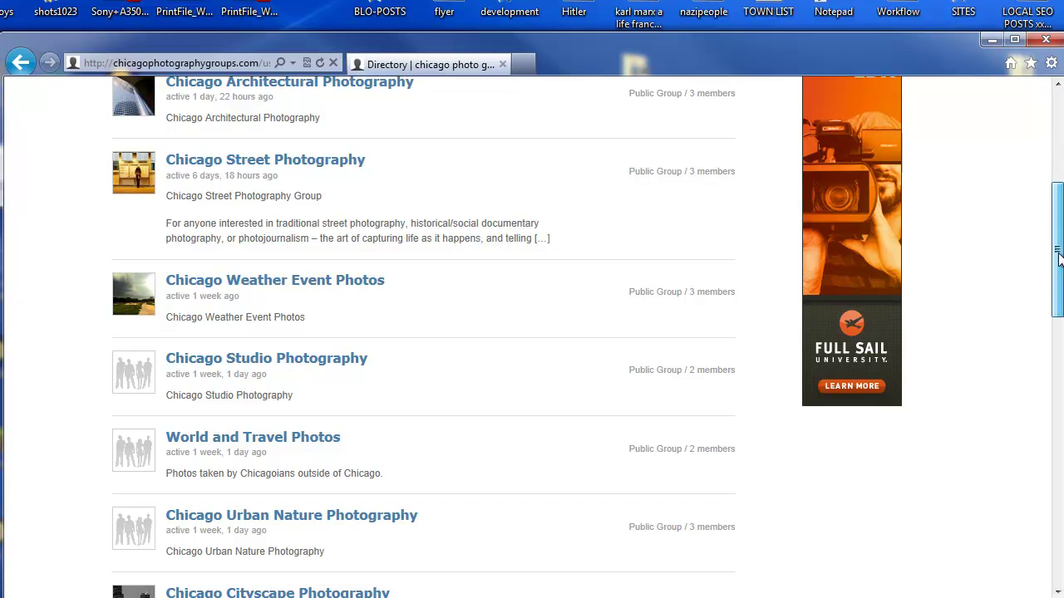
drag(1059, 259, 1060, 367)
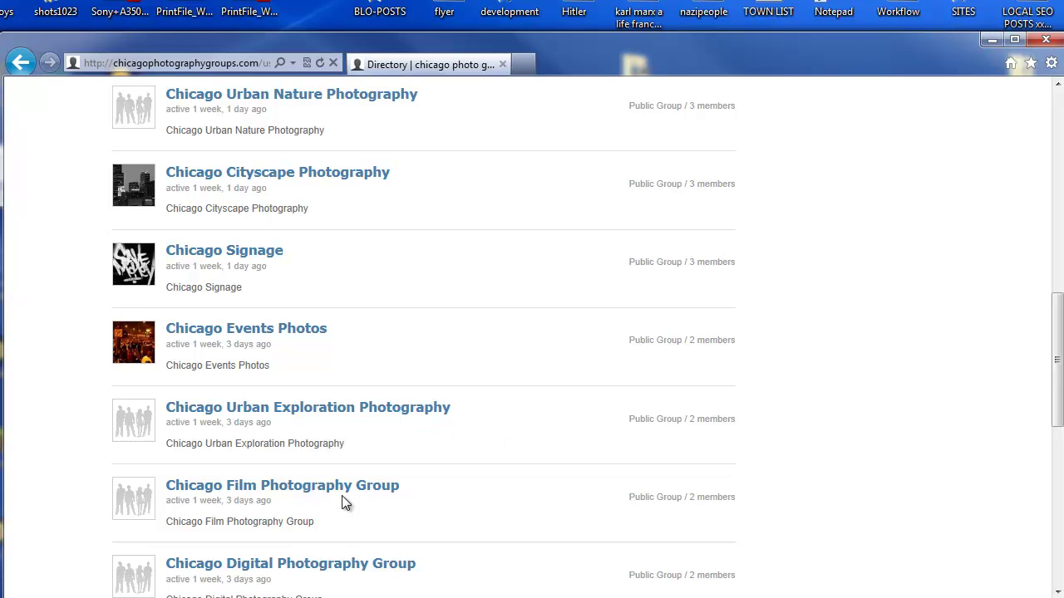
scroll(470, 481, up, 7)
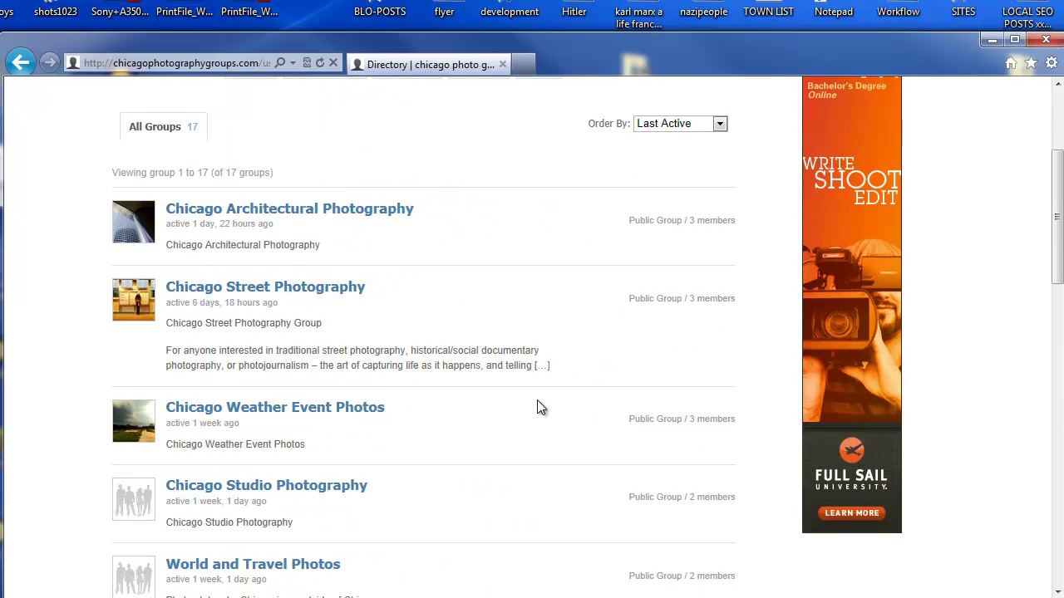
scroll(523, 412, up, 1)
Step: Open the Chicago Architectural Photography group and browse photo updates like 'Fisher Building 2013'
click(374, 292)
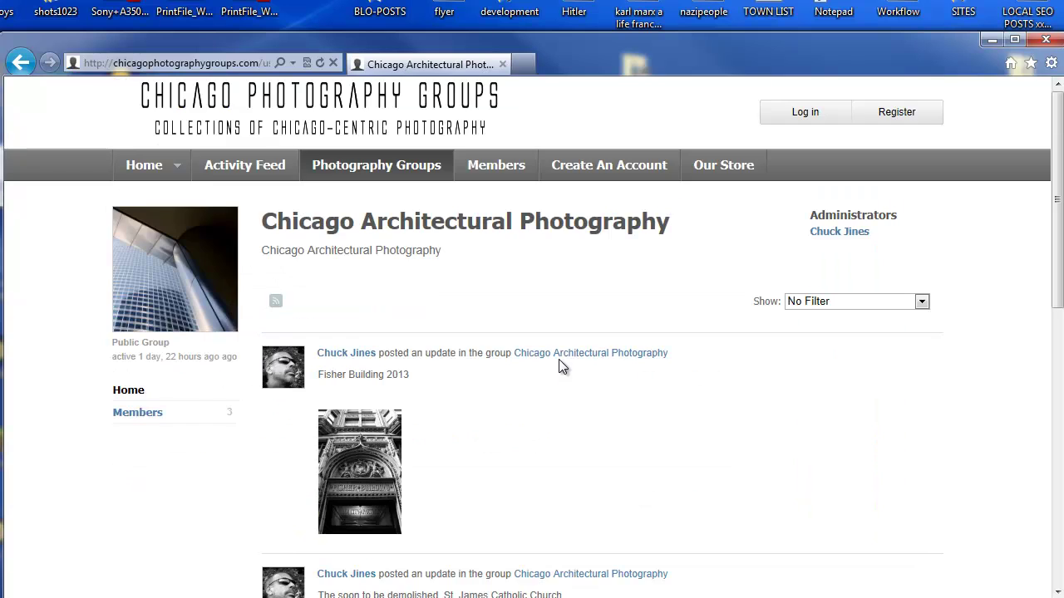
scroll(748, 396, down, 4)
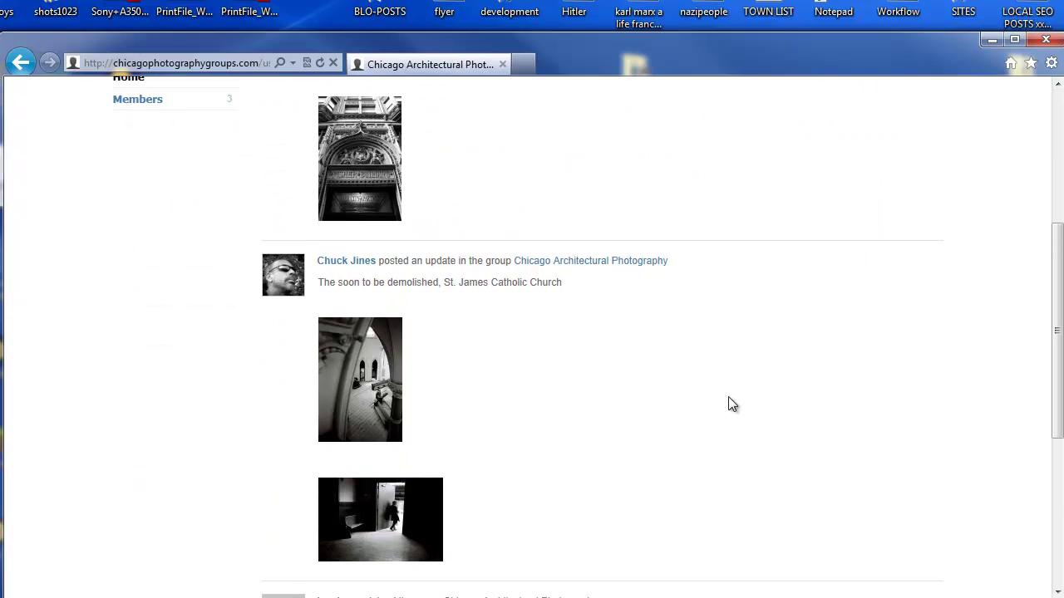
scroll(728, 398, down, 2)
scroll(728, 404, up, 4)
scroll(619, 343, up, 2)
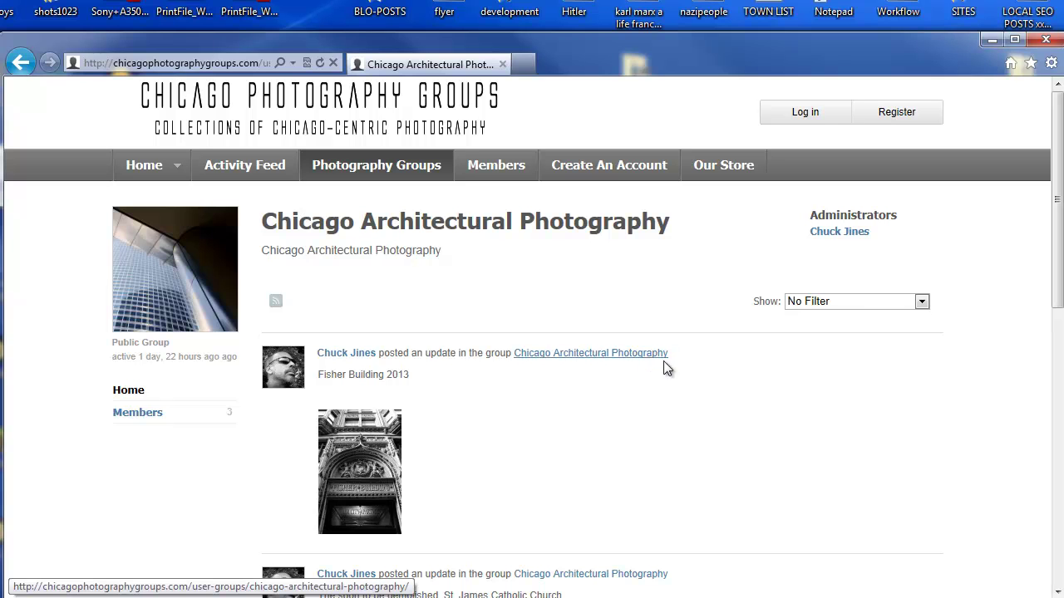
scroll(669, 378, down, 2)
scroll(670, 377, up, 2)
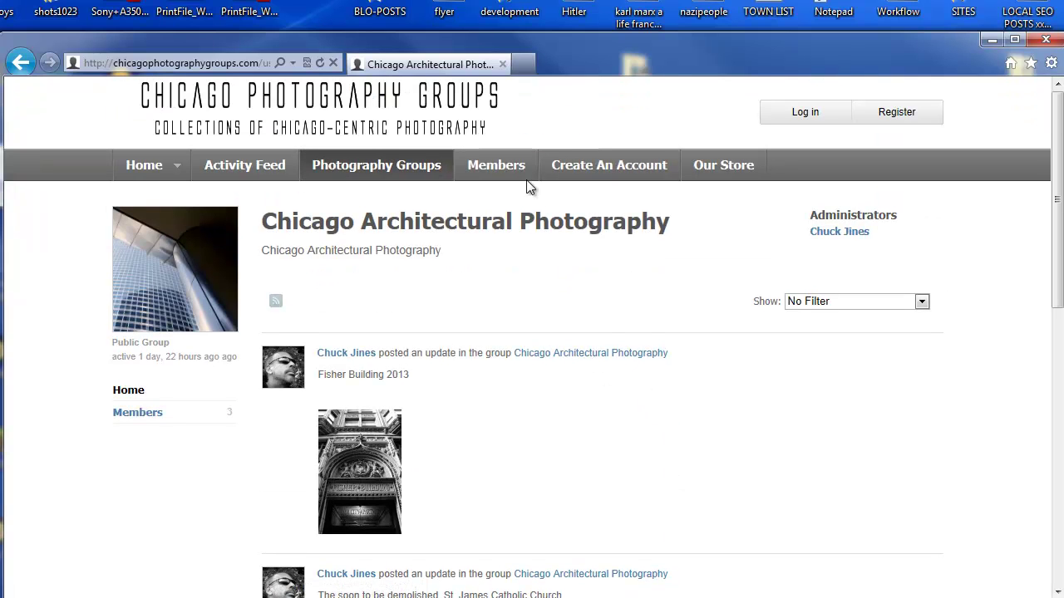
Step: Open the Members directory and browse the list of all 15 members
click(508, 167)
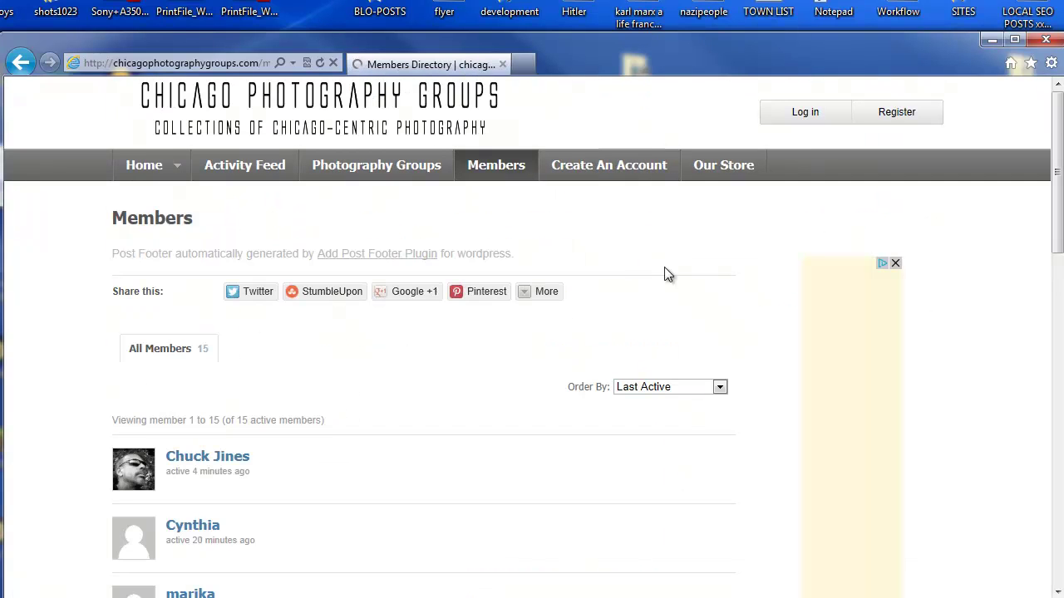
scroll(990, 320, down, 1)
scroll(989, 318, down, 4)
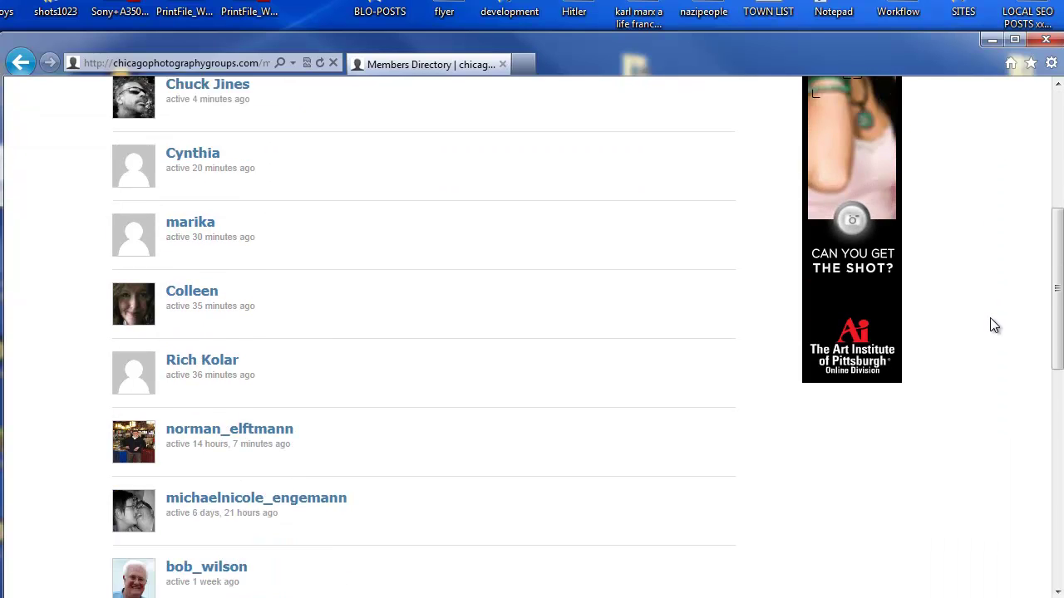
scroll(989, 325, down, 2)
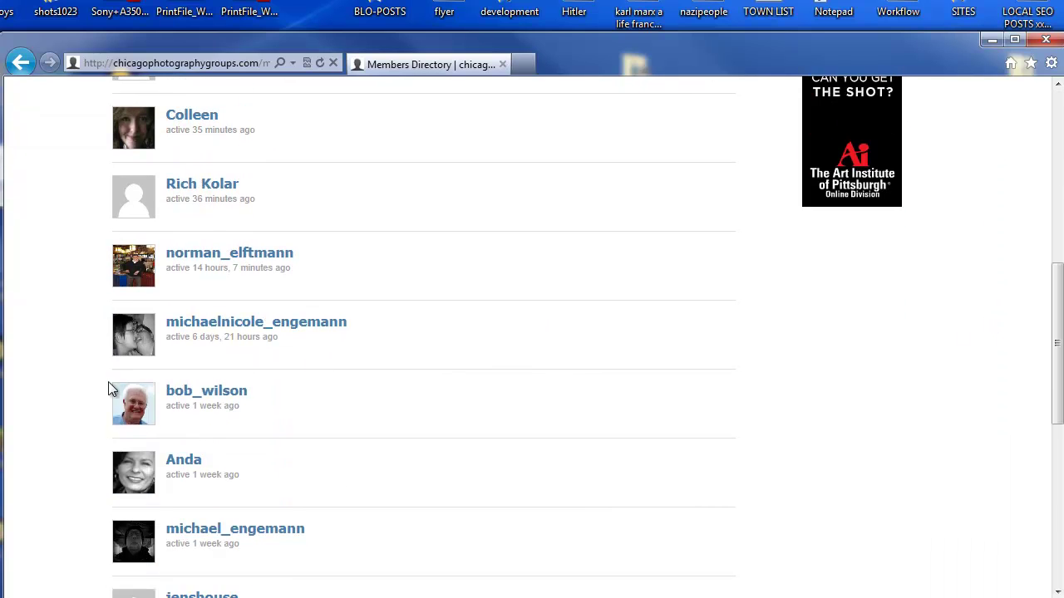
scroll(989, 383, up, 7)
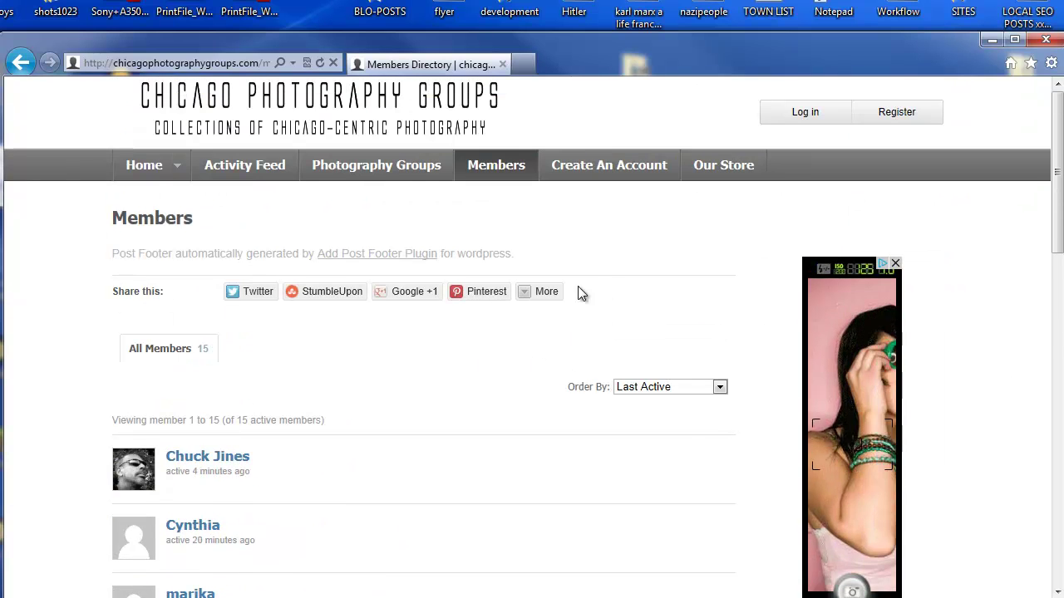
Step: Visit the Chicago Street Photography Gear store on Zazzle, then return to the site's home page
click(719, 173)
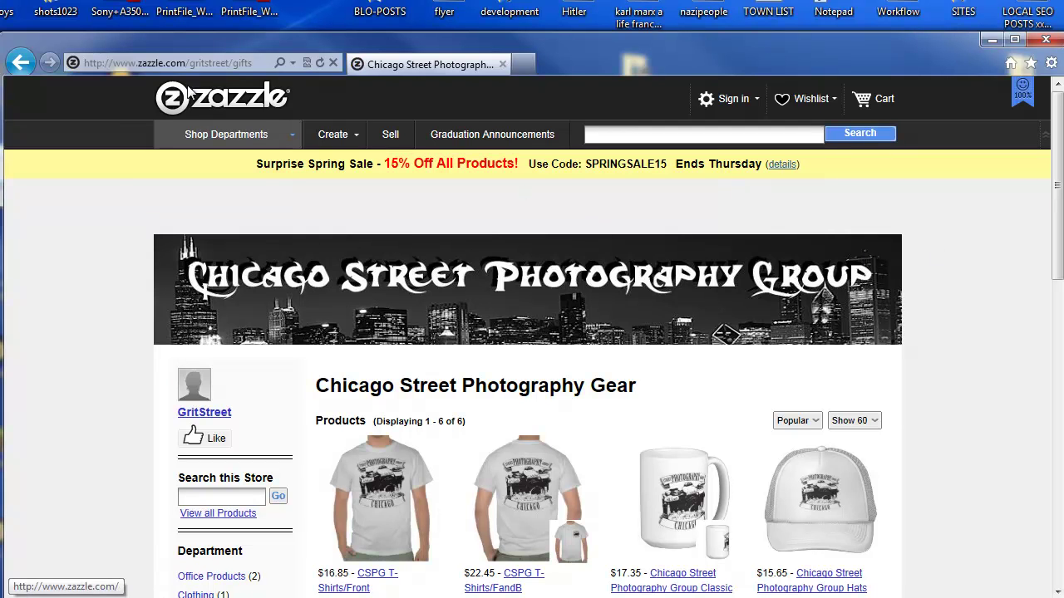
click(21, 64)
click(144, 165)
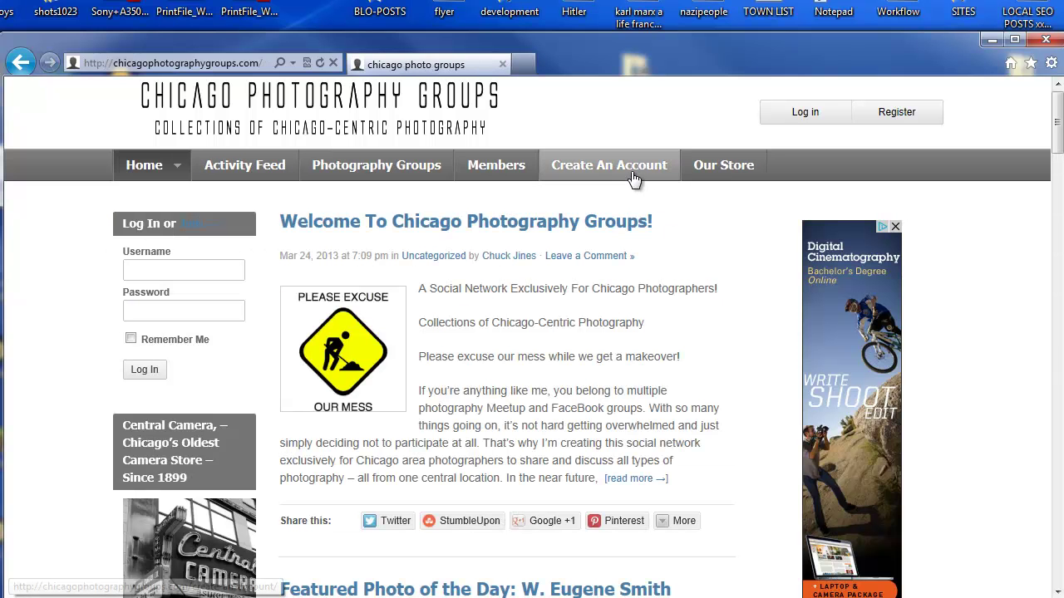
Step: Start a new account registration and paste in the username and e-mail address
click(608, 165)
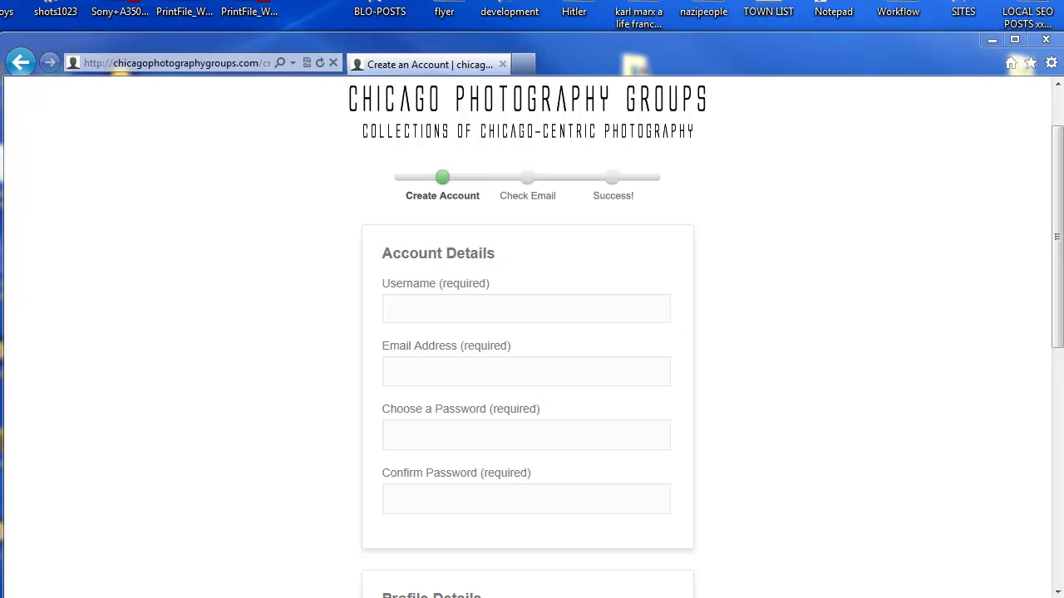
click(427, 302)
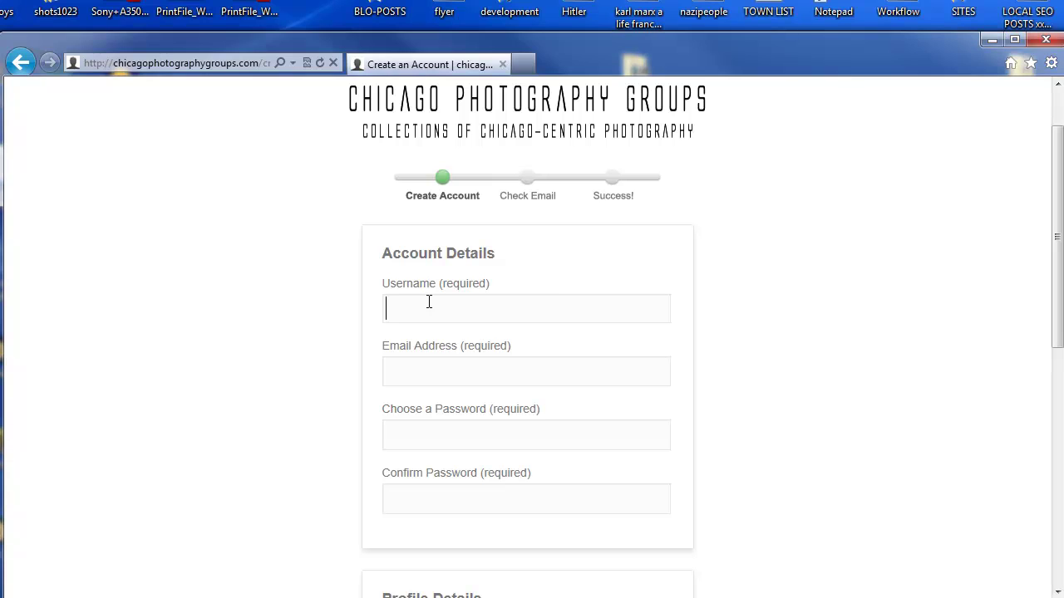
right_click(429, 303)
click(485, 378)
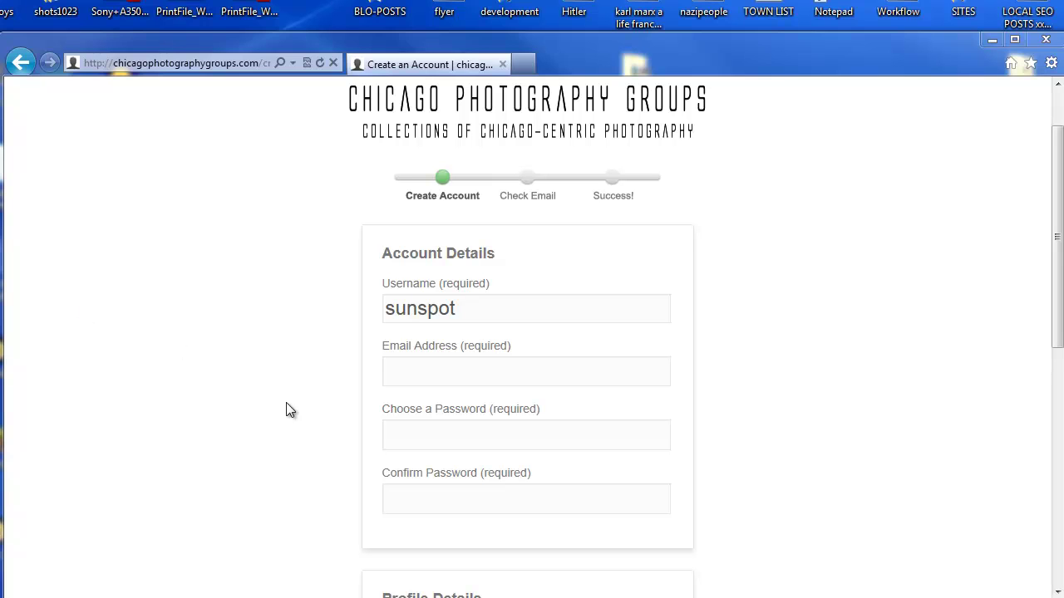
click(423, 371)
right_click(424, 374)
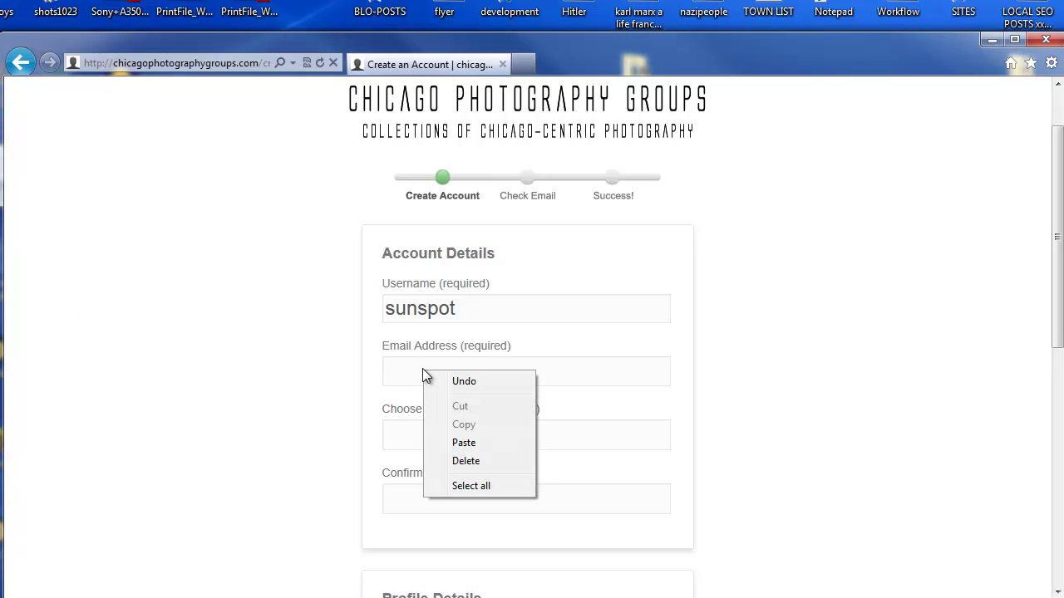
click(464, 443)
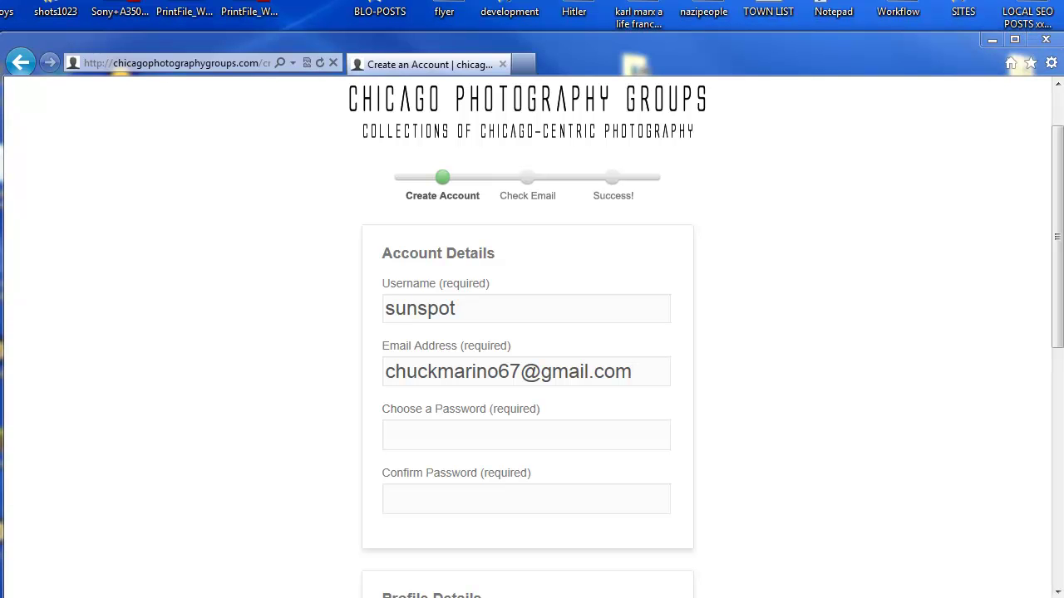
Step: Paste the account password into both the password and confirmation fields
click(408, 436)
right_click(409, 435)
click(448, 507)
click(458, 509)
right_click(460, 514)
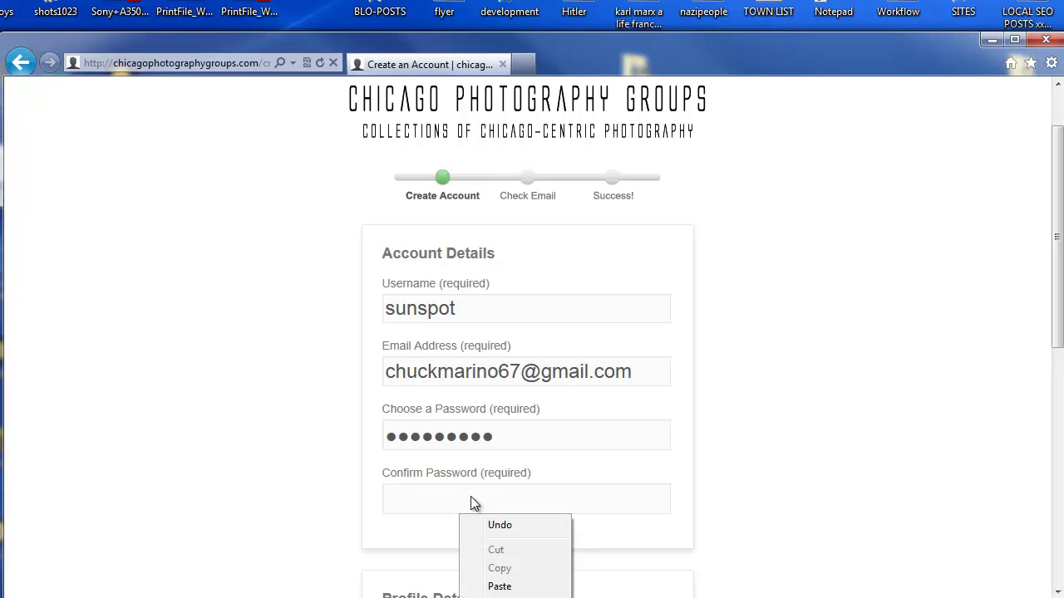
click(523, 586)
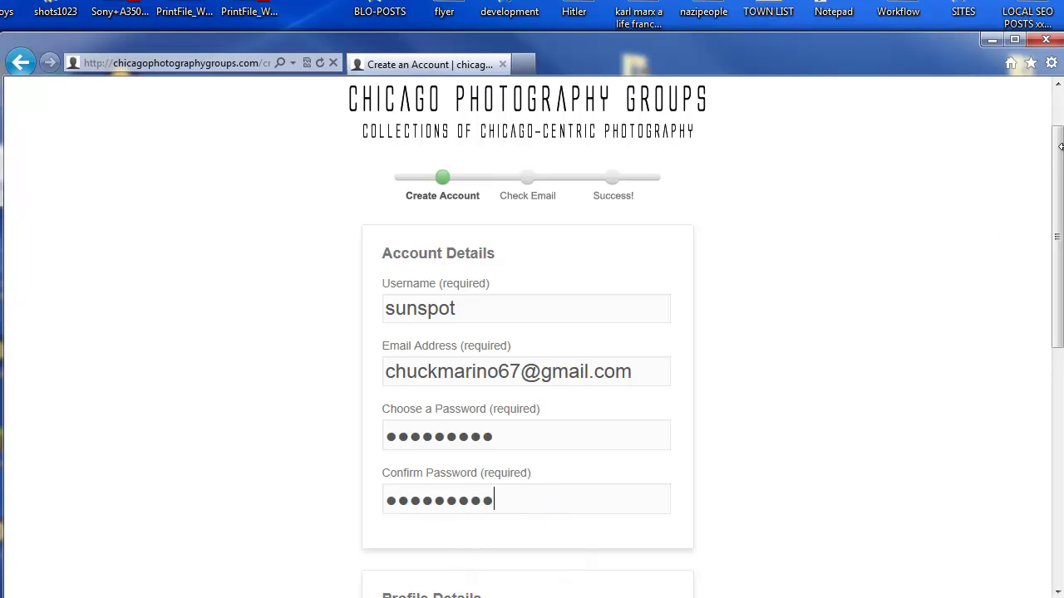
drag(1057, 150, 942, 282)
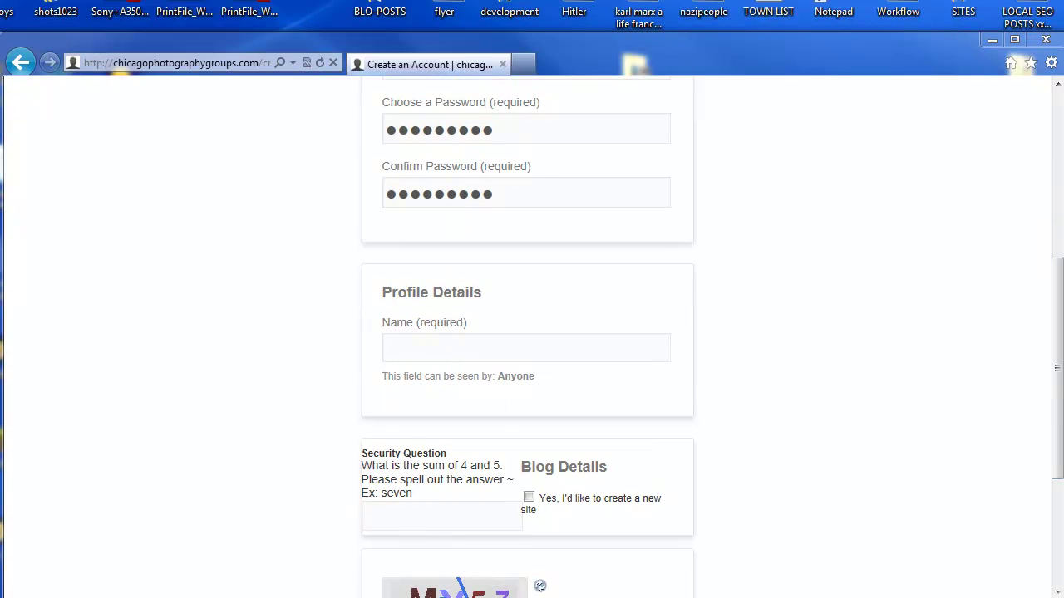
Step: Paste the member's display name into the Name field
click(422, 344)
right_click(422, 344)
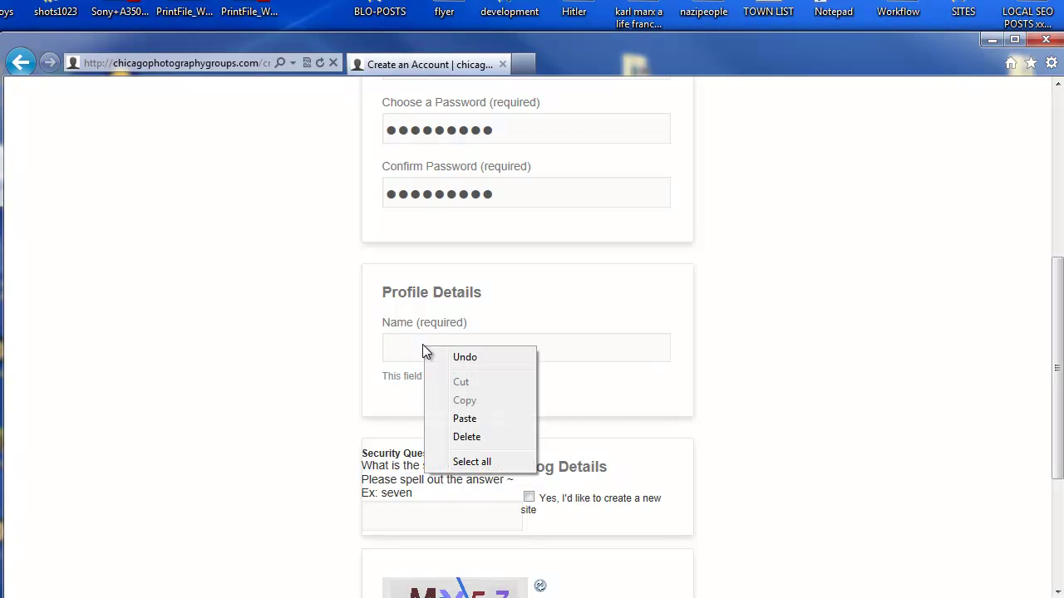
click(467, 420)
scroll(956, 342, down, 2)
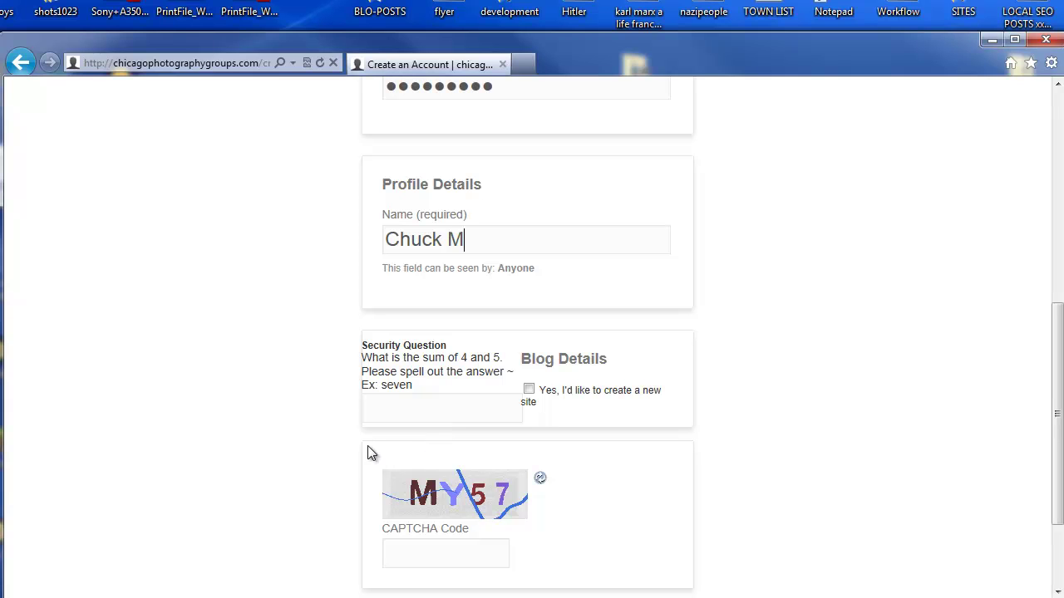
drag(364, 343, 434, 356)
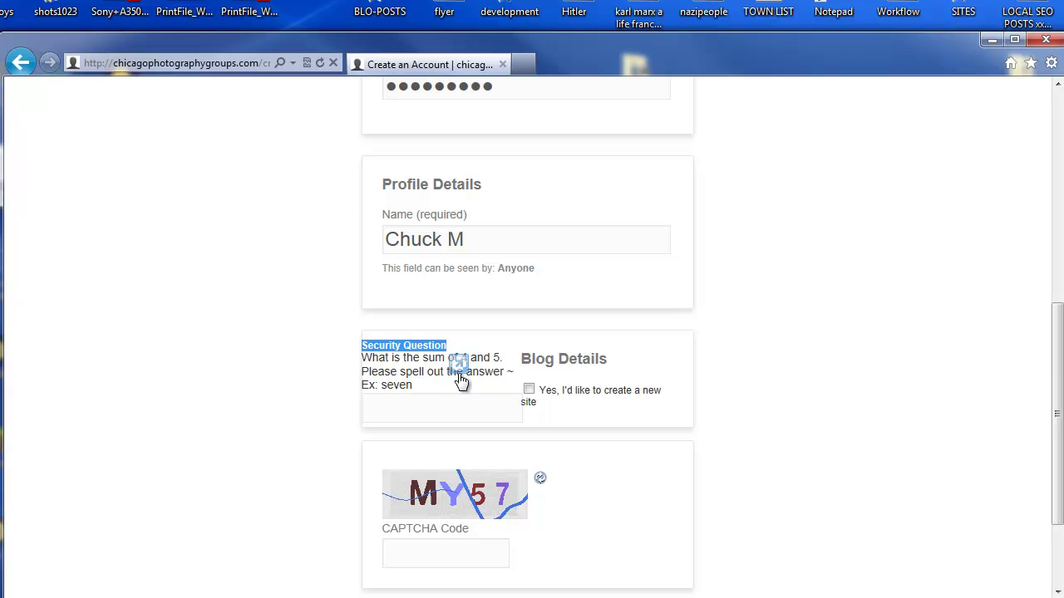
Step: Tick 'Yes, I'd like to create a new site' to reveal the Blog URL and Site Title fields
click(418, 411)
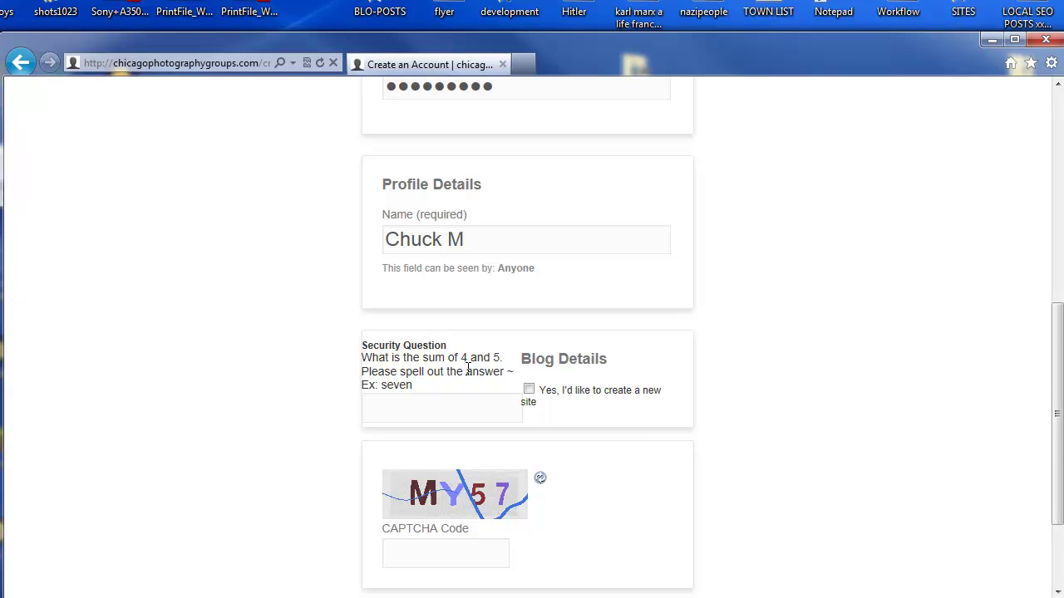
scroll(431, 417, down, 2)
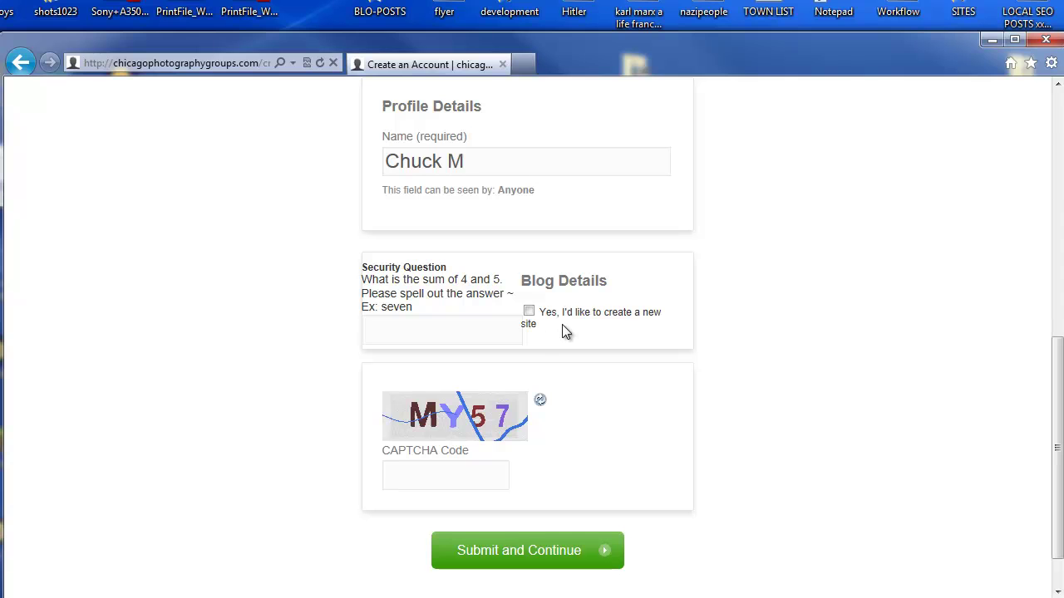
click(529, 312)
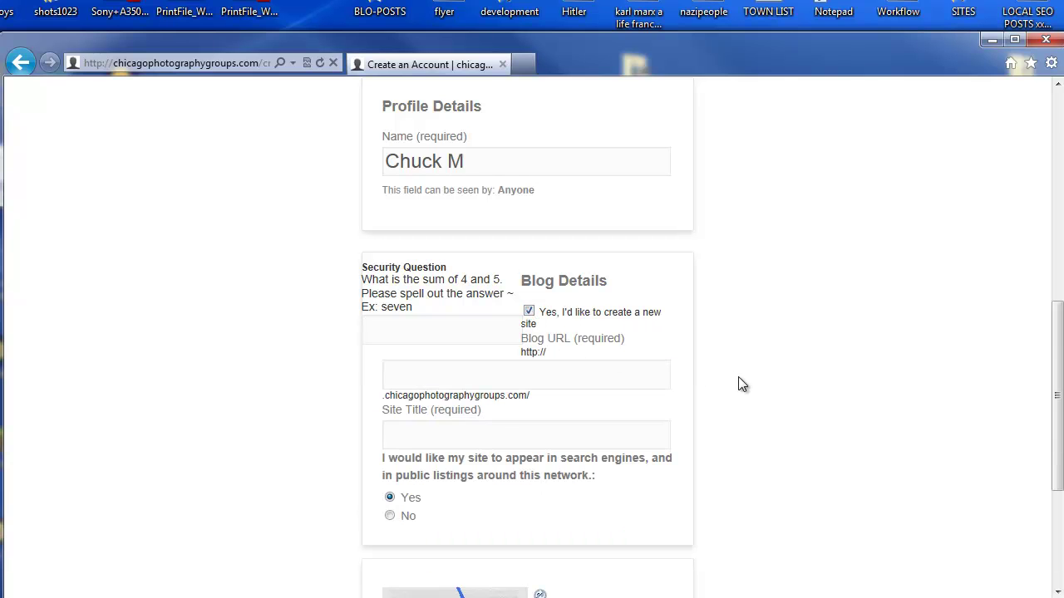
scroll(748, 381, down, 1)
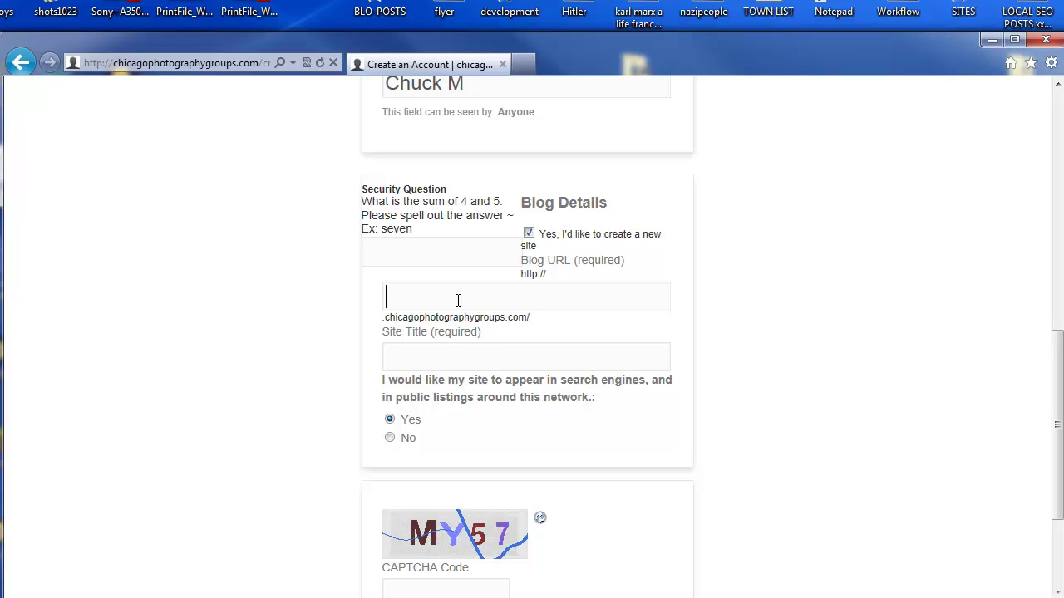
drag(501, 318, 412, 318)
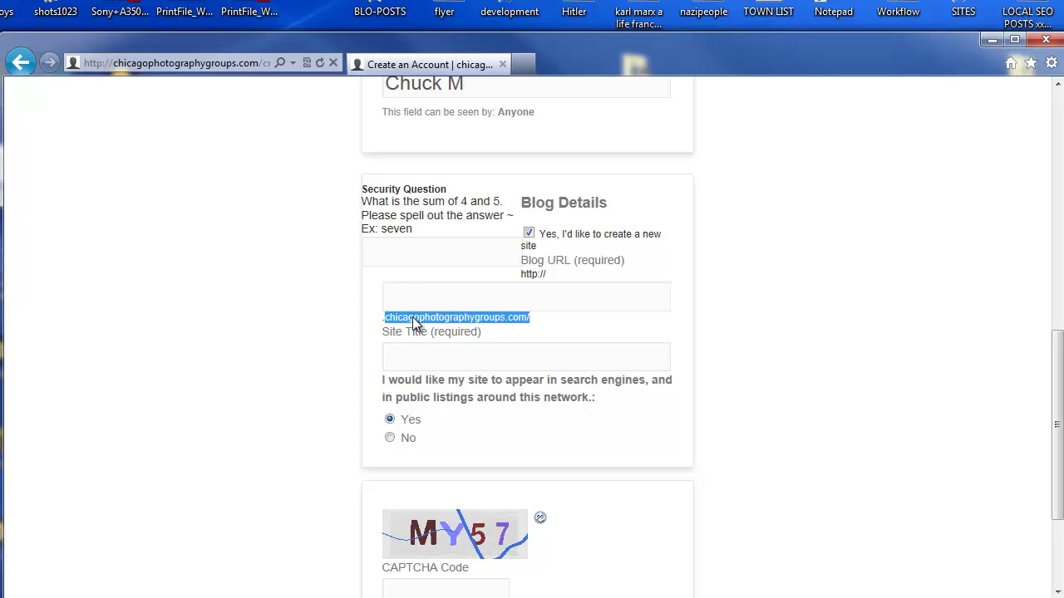
click(410, 297)
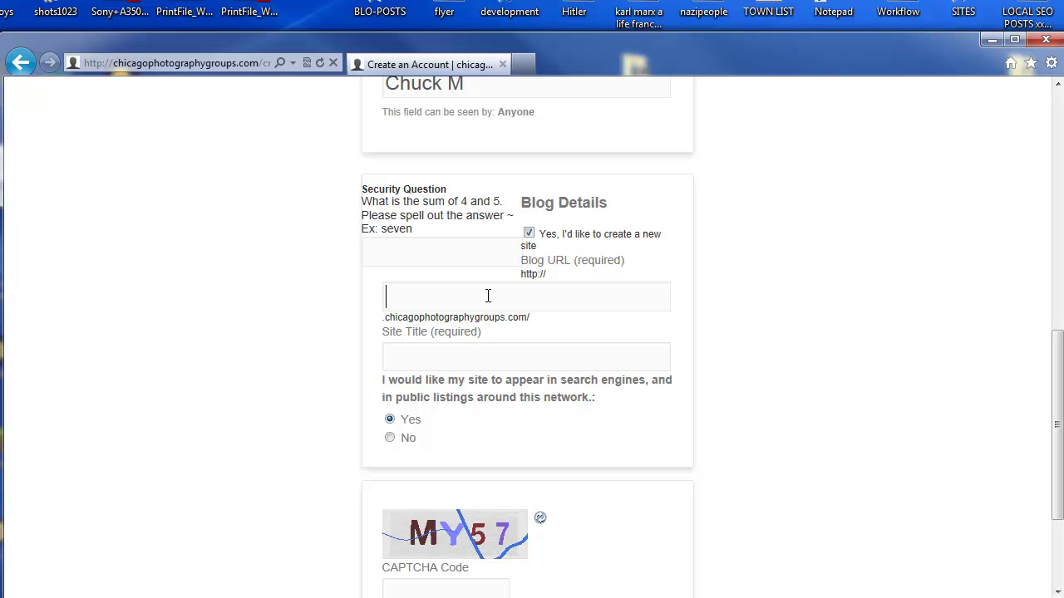
scroll(639, 317, down, 1)
click(534, 282)
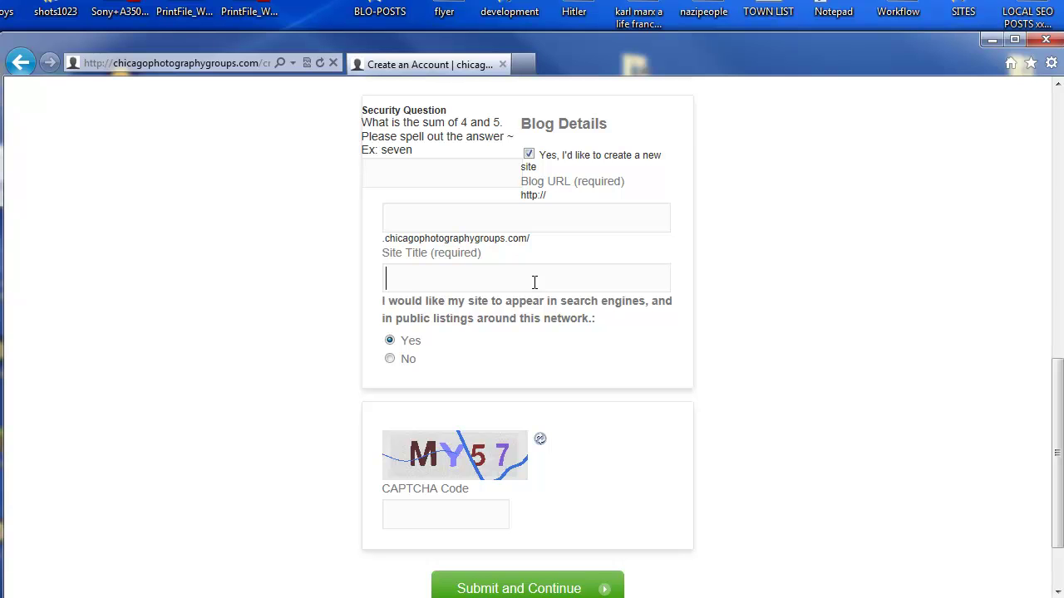
scroll(534, 281, up, 4)
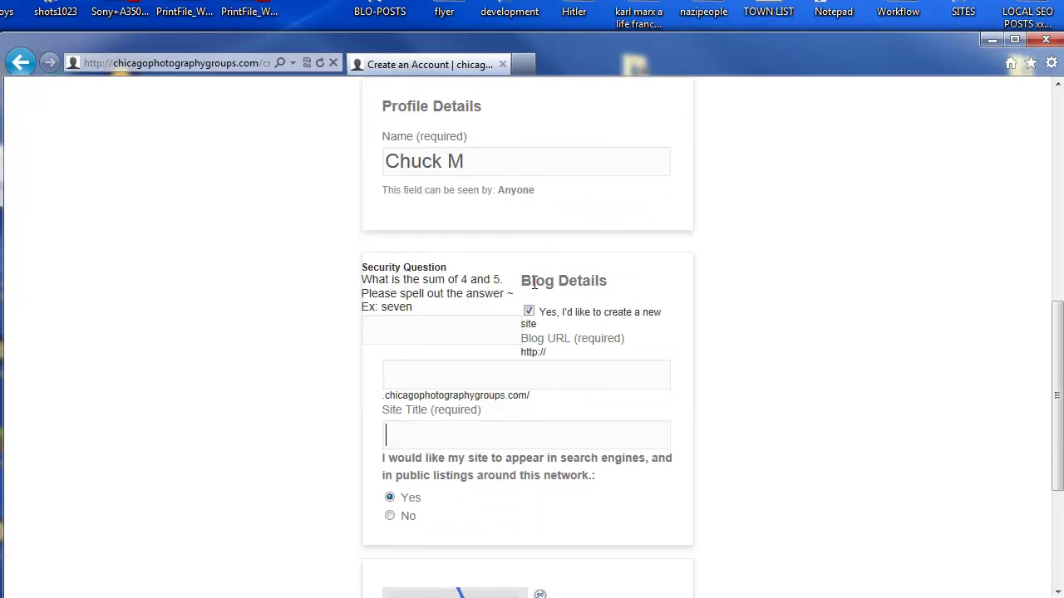
scroll(535, 289, down, 2)
Step: Answer the security question with 'nine' and enter the blog address 'photojunkie'
click(469, 324)
text(nine)
click(516, 379)
text(photojunkie)
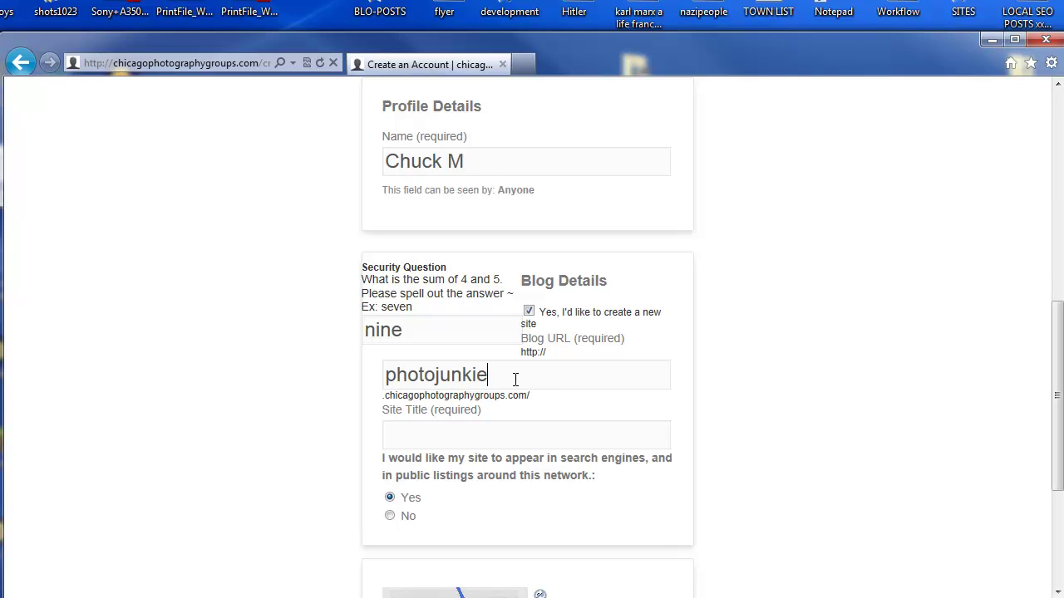
Step: Set the Site Title to 'photo junkie' using the copied blog address
scroll(515, 380, down, 1)
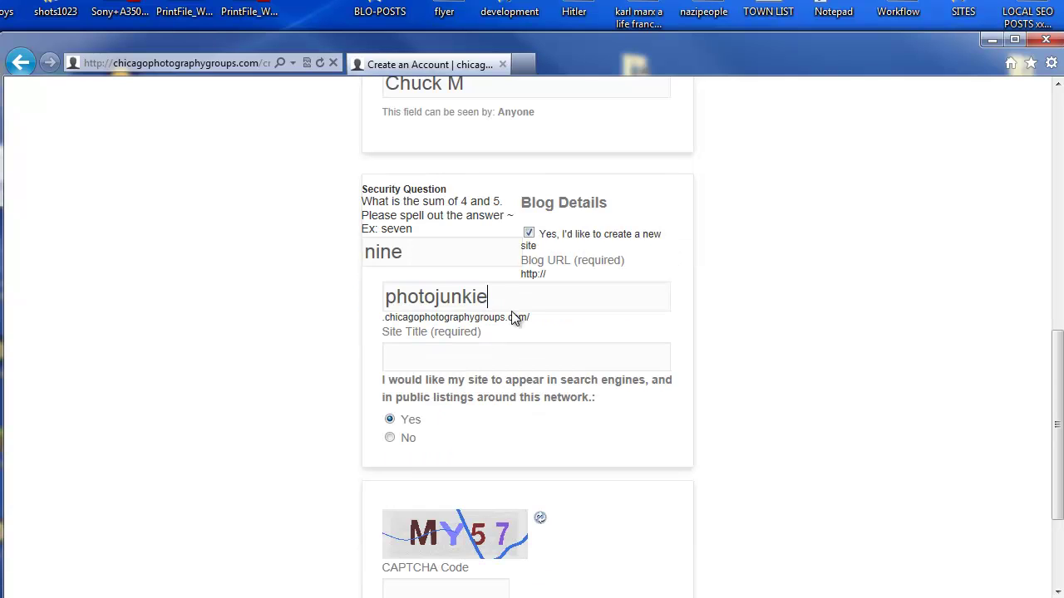
drag(486, 301, 379, 296)
right_click(422, 301)
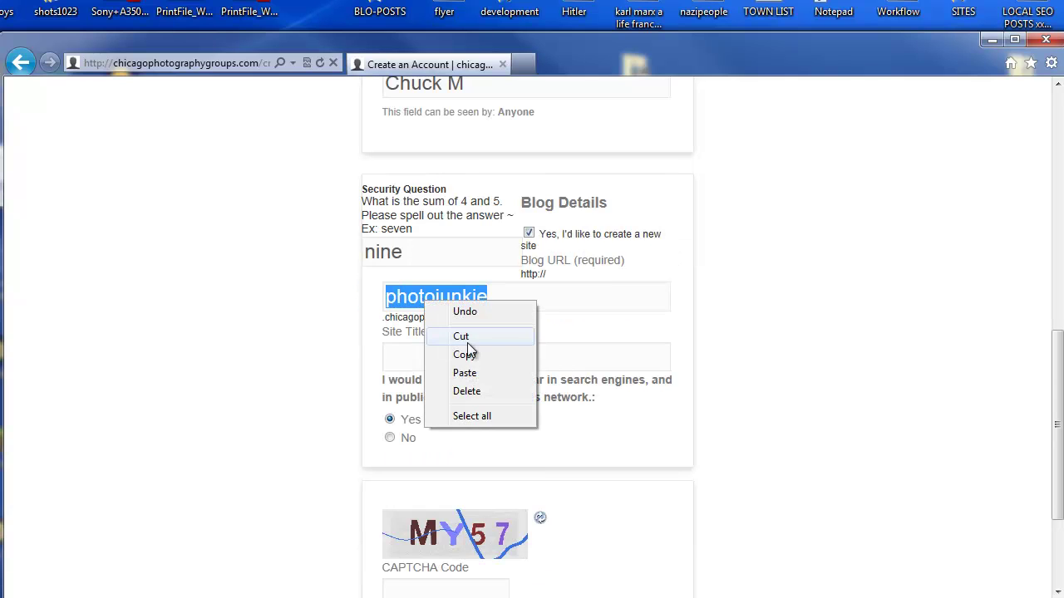
click(477, 354)
click(455, 358)
right_click(455, 358)
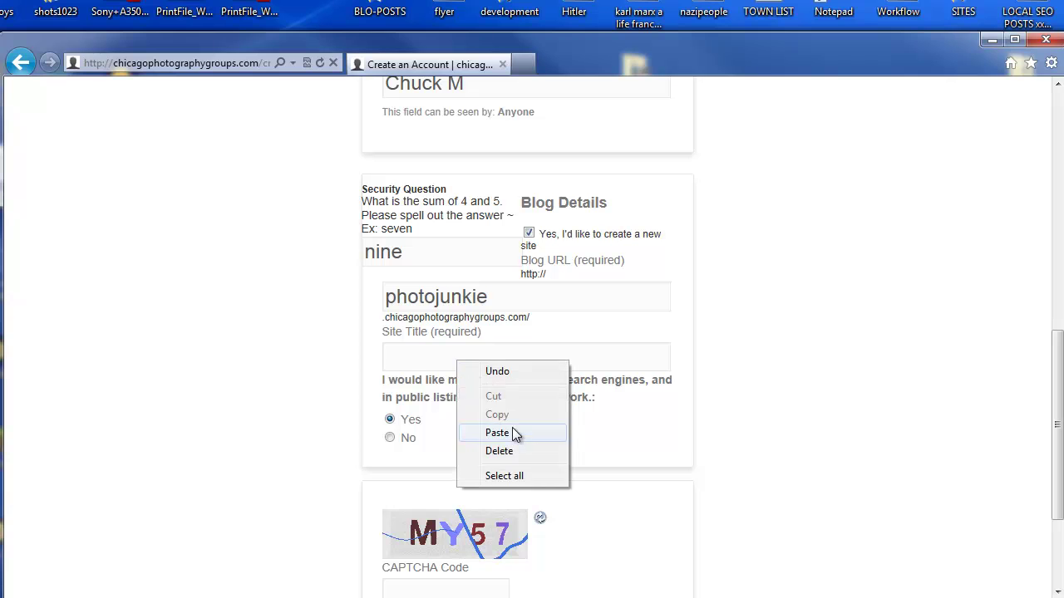
click(508, 428)
click(437, 357)
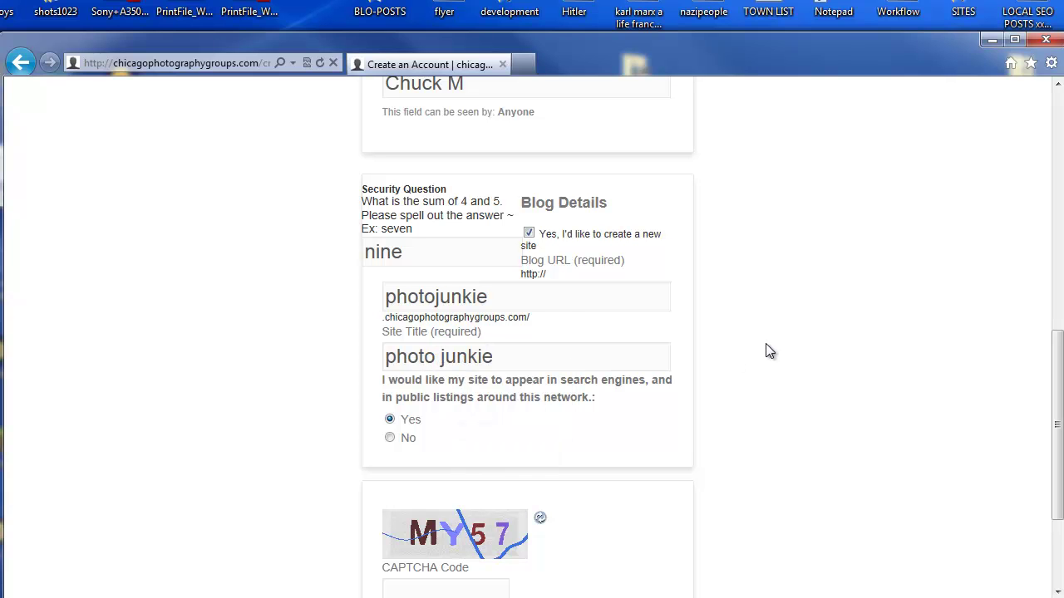
Step: Enter the CAPTCHA code my57 and submit the registration with Submit and Continue
scroll(755, 292, down, 1)
scroll(755, 293, up, 7)
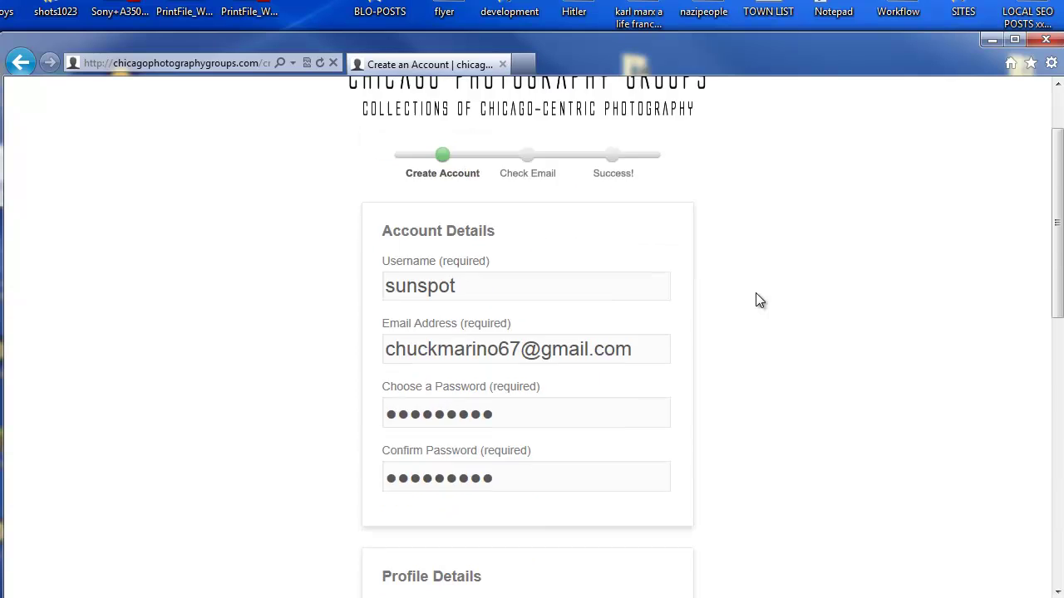
scroll(756, 294, down, 5)
scroll(756, 293, down, 2)
scroll(738, 230, down, 1)
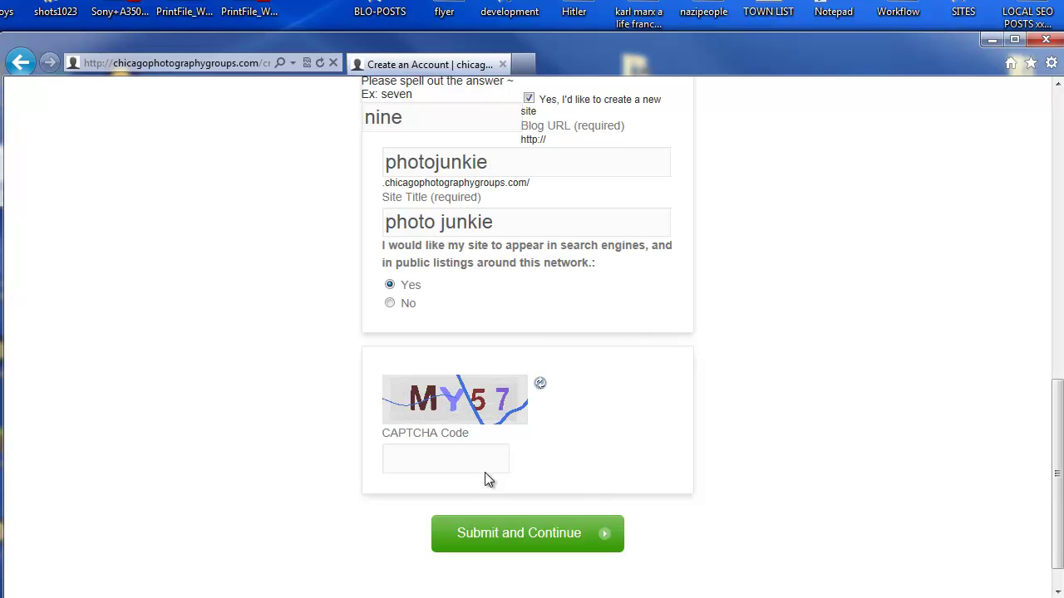
text(my57)
drag(1057, 471, 1035, 501)
click(553, 503)
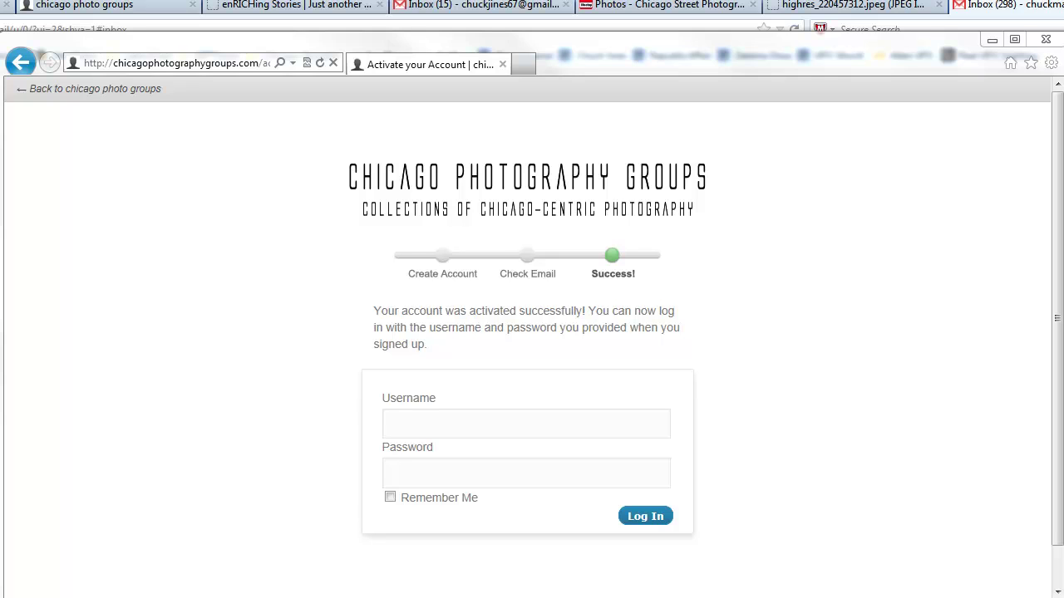
Step: Log in to the new account by pasting the saved username and password
click(470, 424)
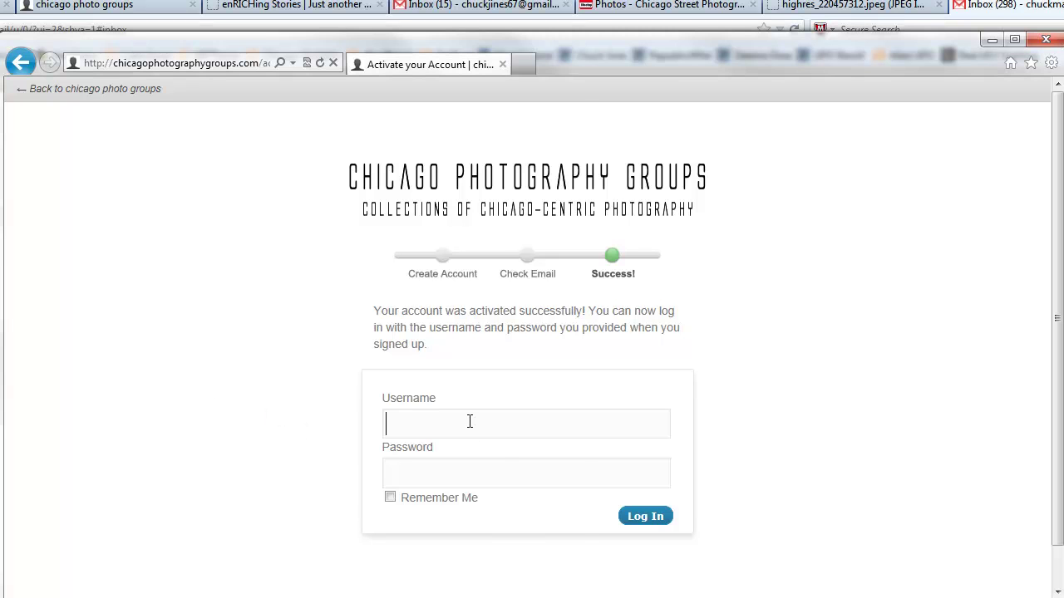
right_click(470, 424)
click(510, 495)
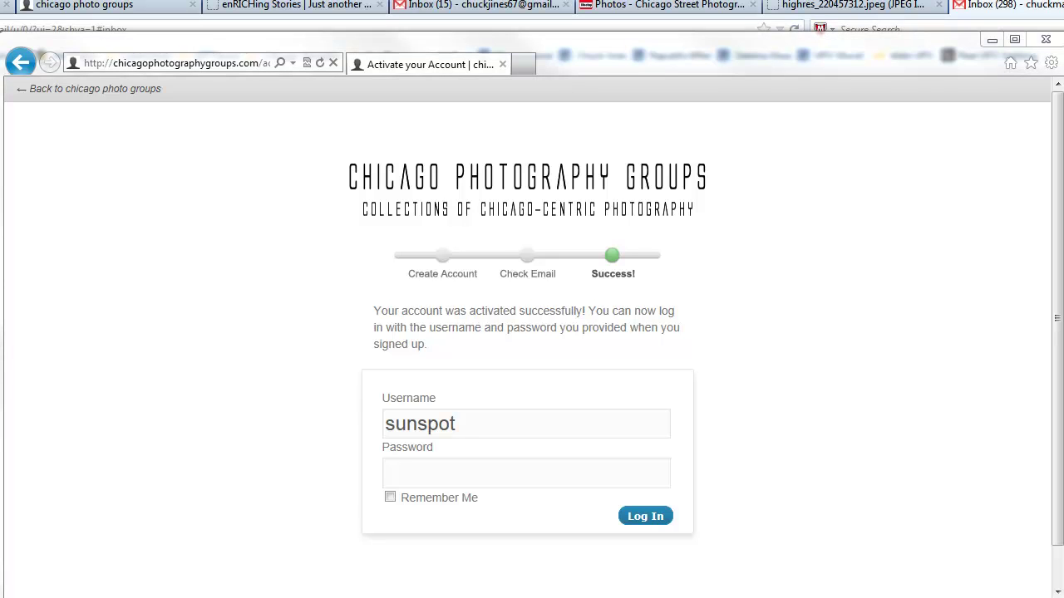
click(442, 472)
right_click(440, 471)
click(492, 542)
click(655, 517)
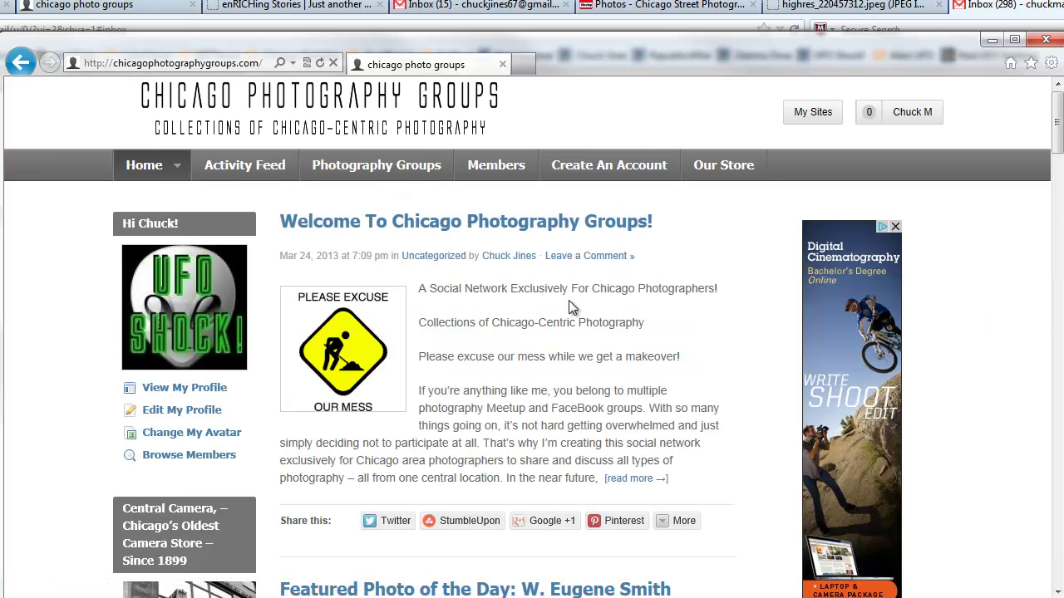
Step: Open your own member profile from the account dropdown menu
mouse_move(194, 313)
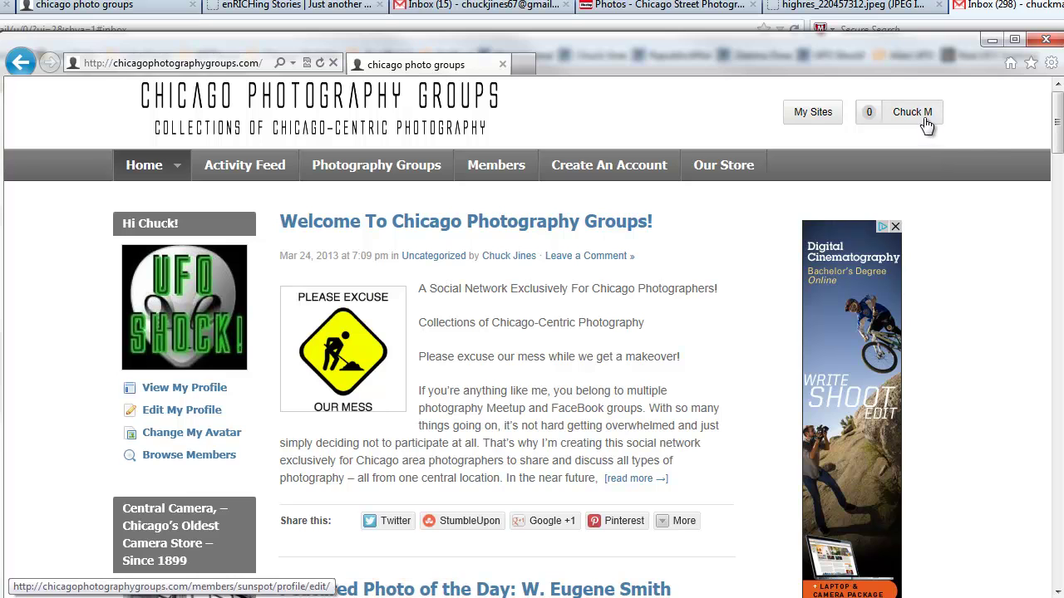
mouse_move(924, 119)
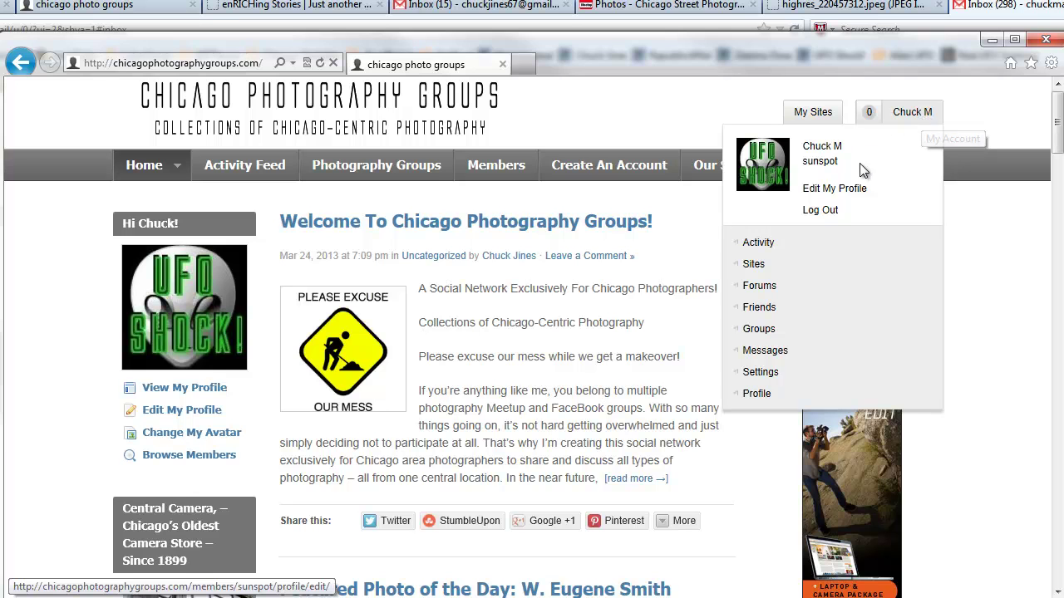
click(826, 156)
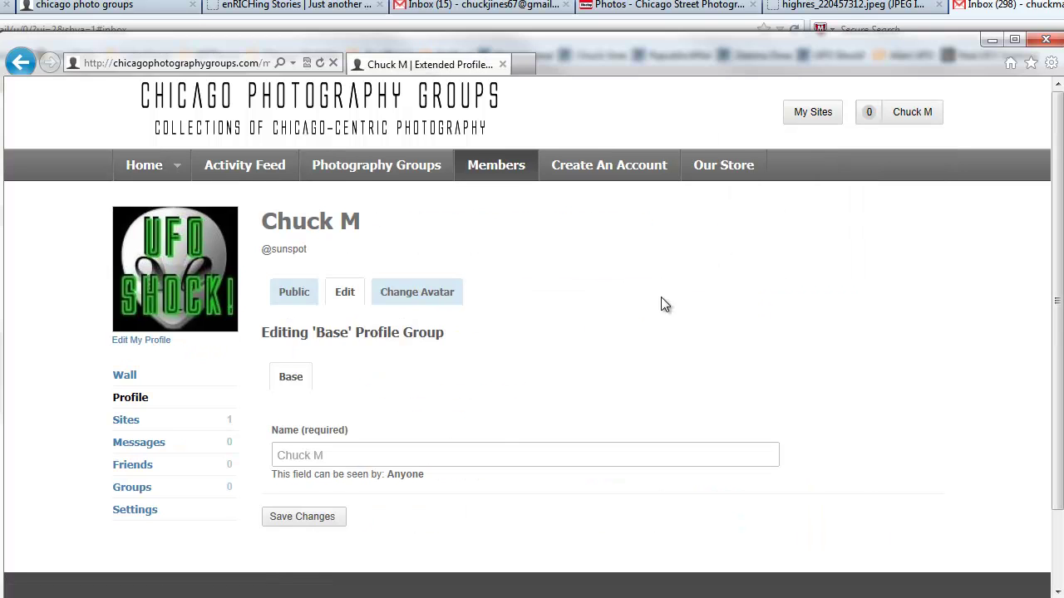
Step: Scroll through and review the member's account Settings page
scroll(415, 468, down, 2)
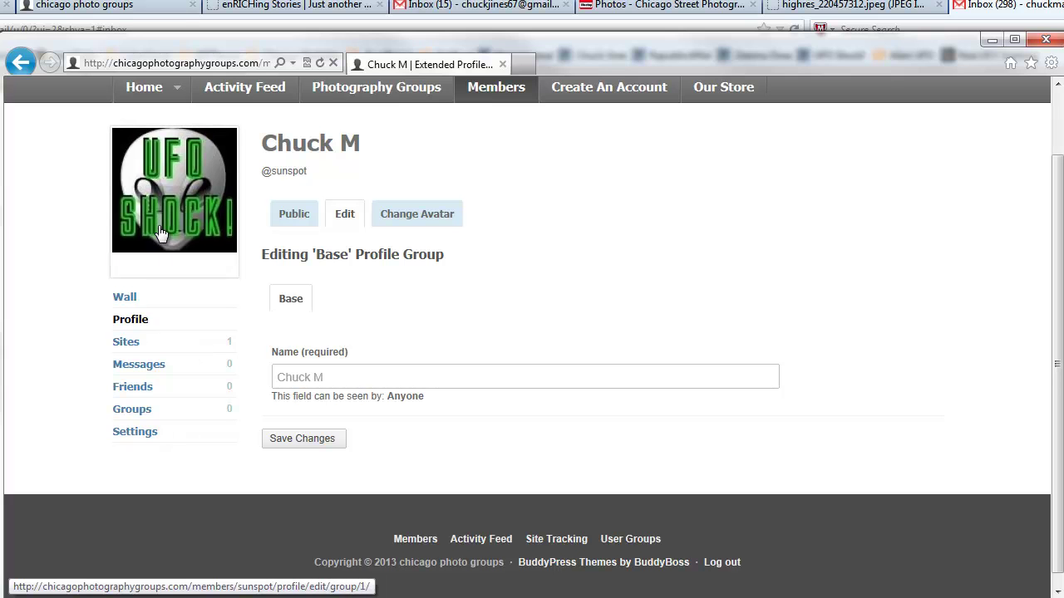
click(135, 433)
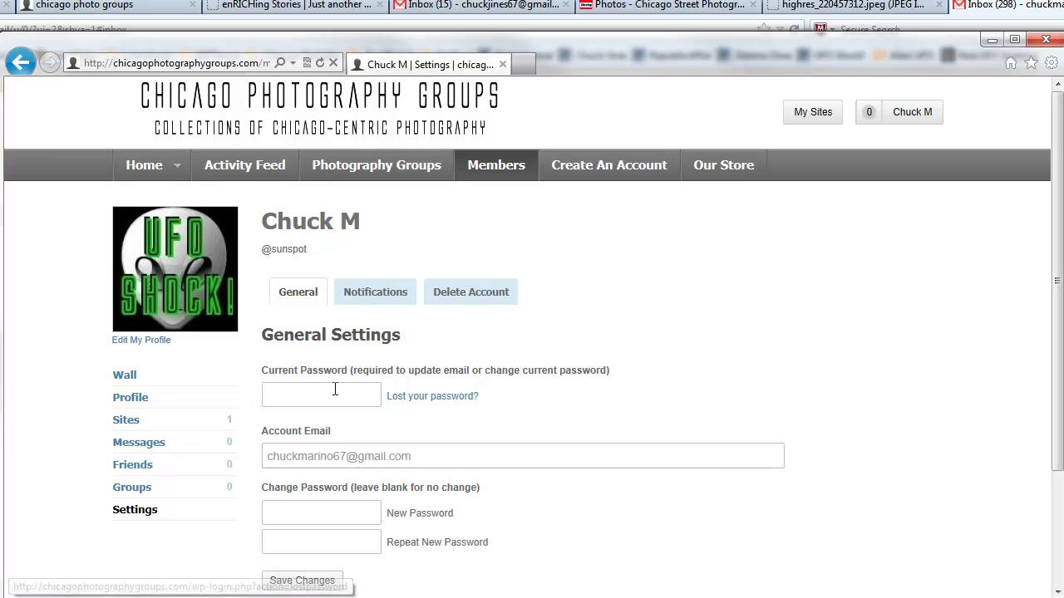
scroll(335, 388, down, 2)
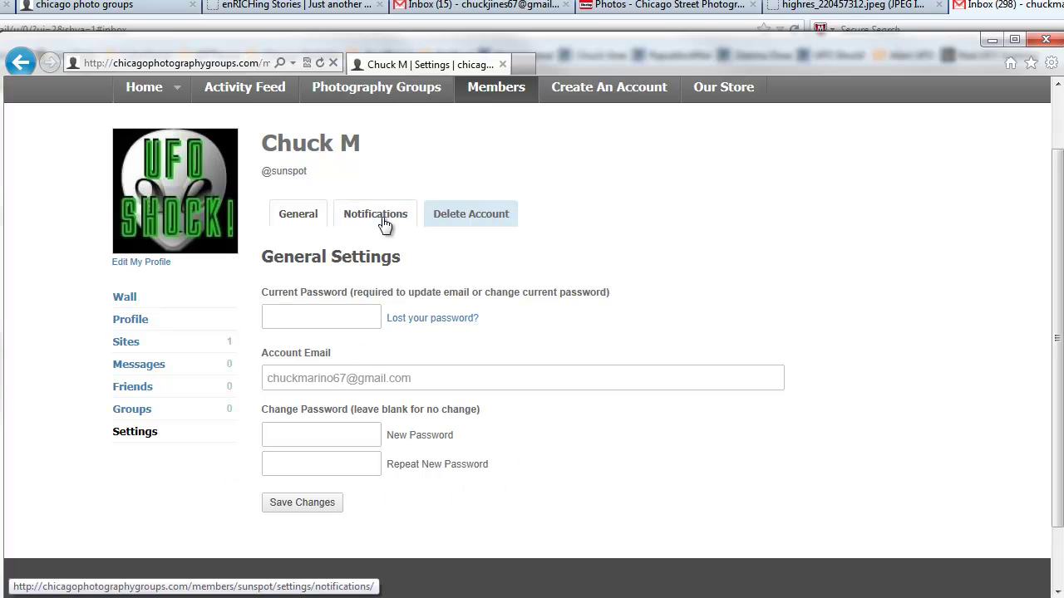
Step: Go to Edit My Profile and view the Change Avatar page showing the 'UFO SHOCK!' avatar
click(156, 266)
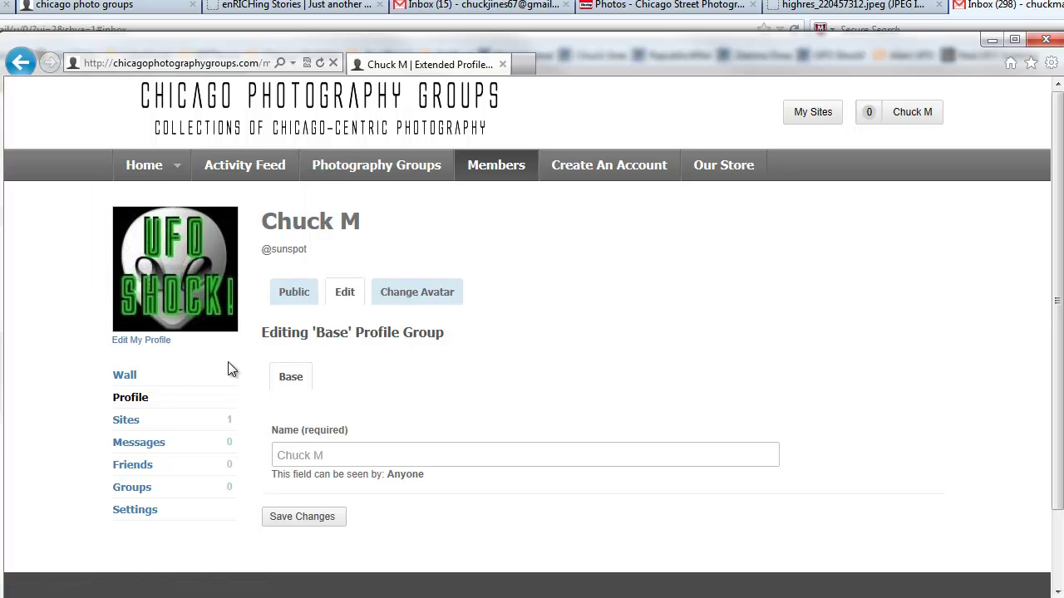
click(415, 296)
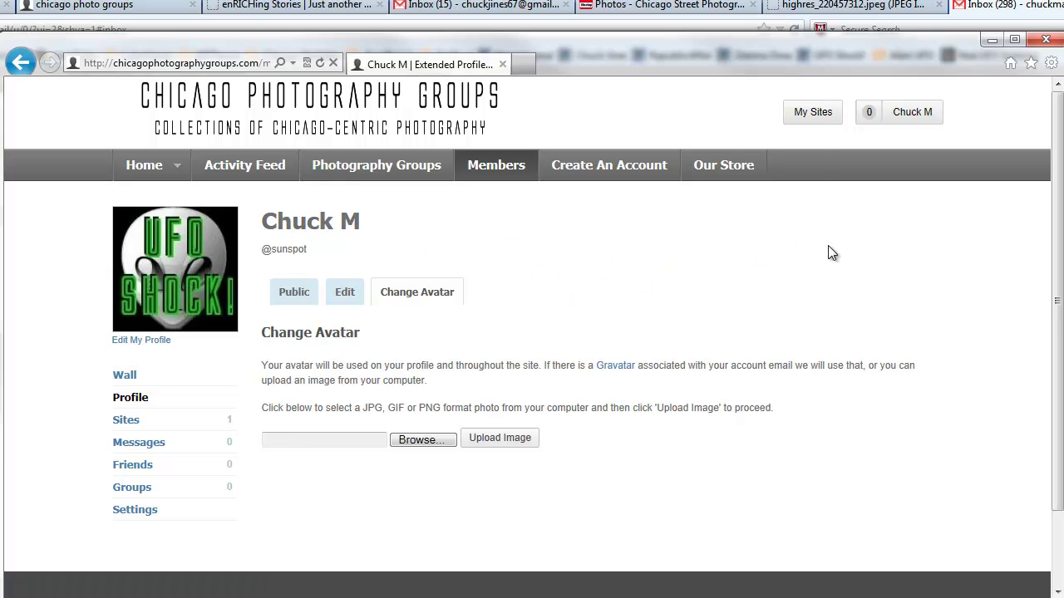
mouse_move(813, 124)
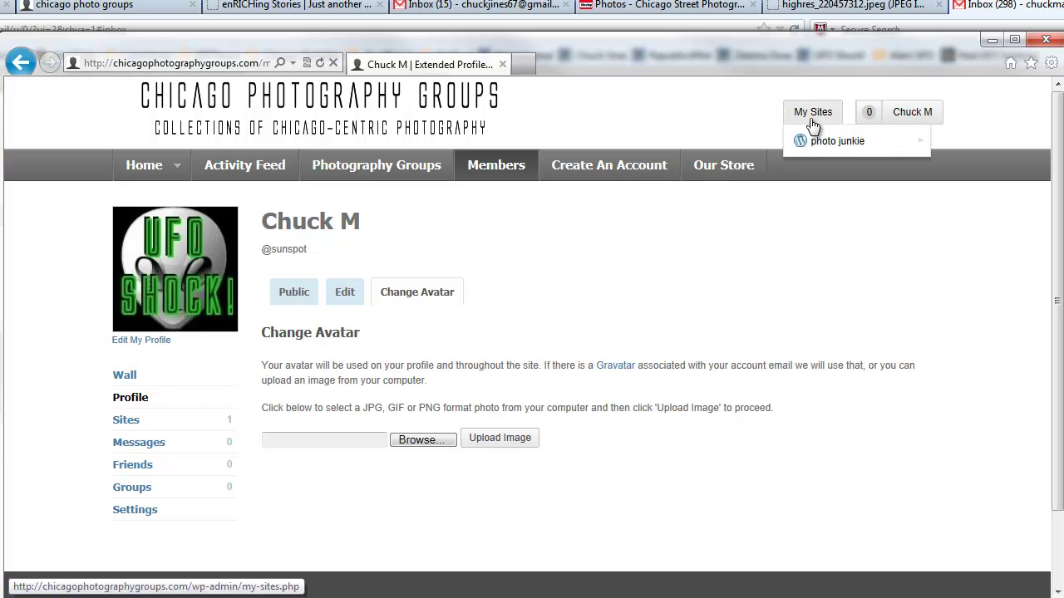
mouse_move(833, 143)
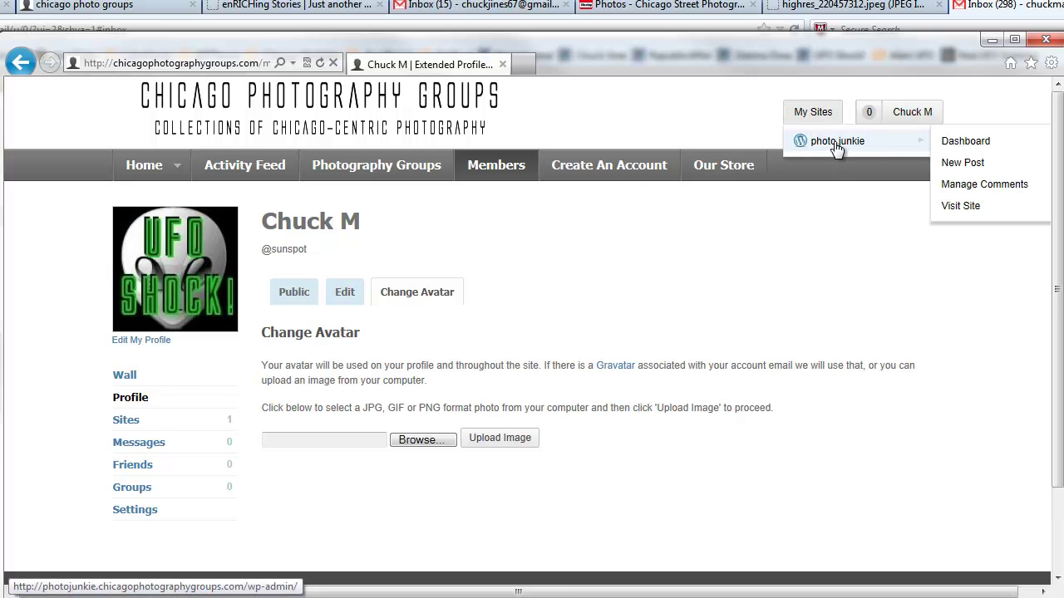
Step: Open the photo junkie dashboard, then view the live blog with its 'Hello world!' post
click(963, 143)
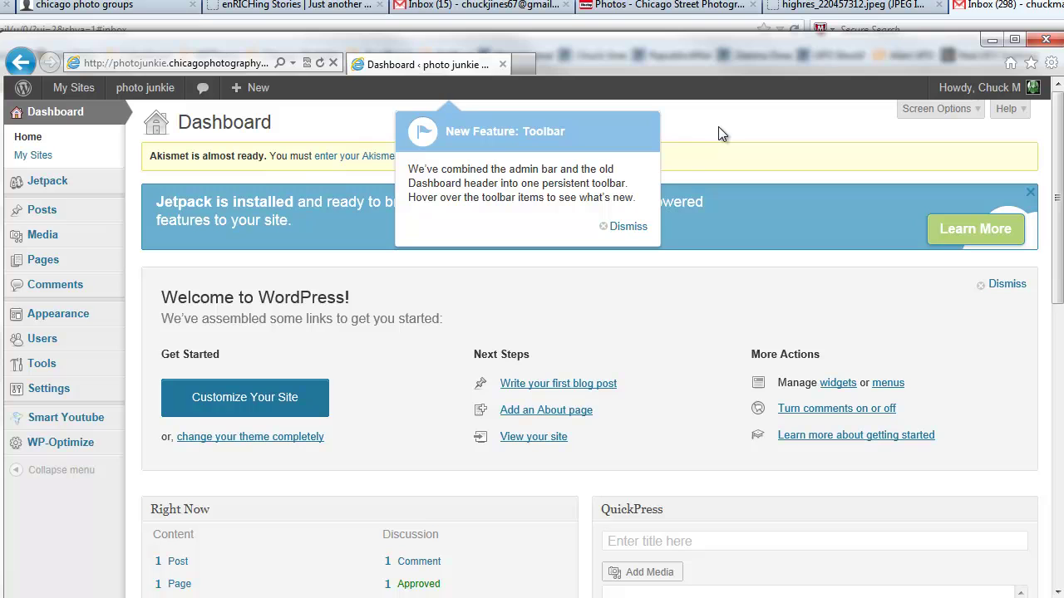
click(157, 91)
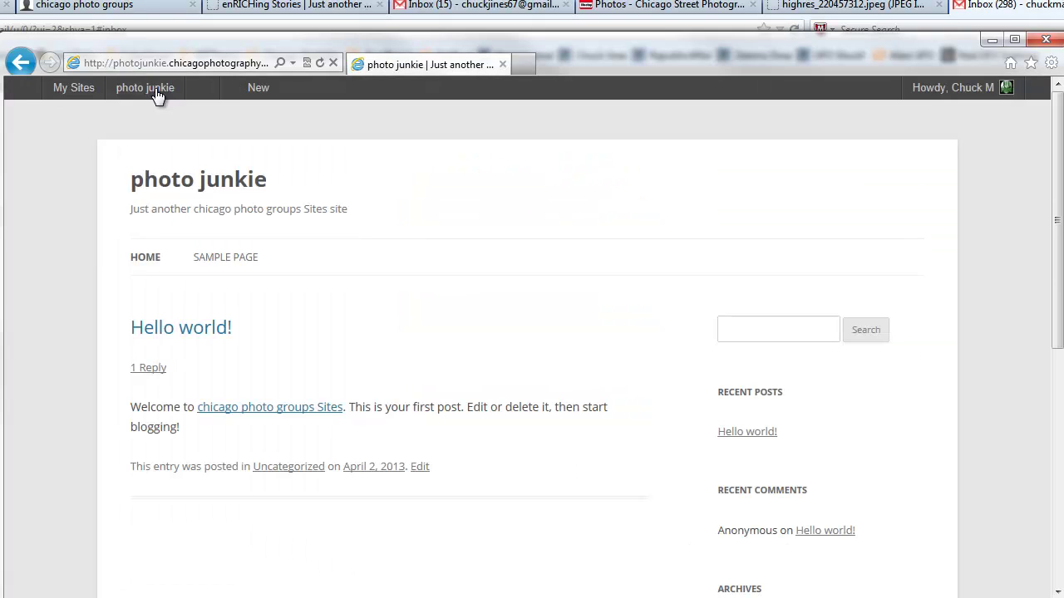
mouse_move(157, 93)
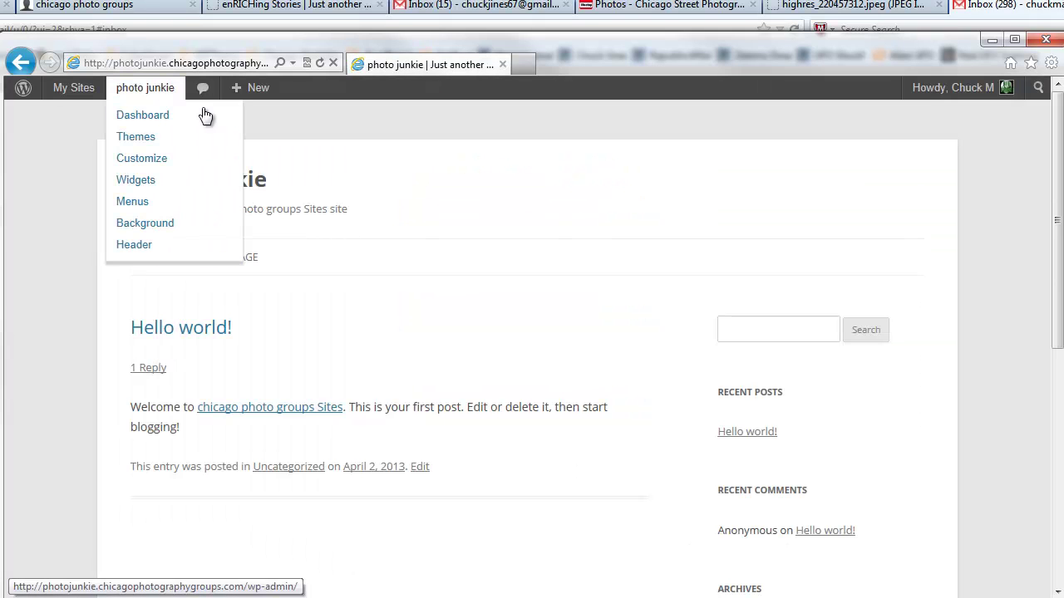